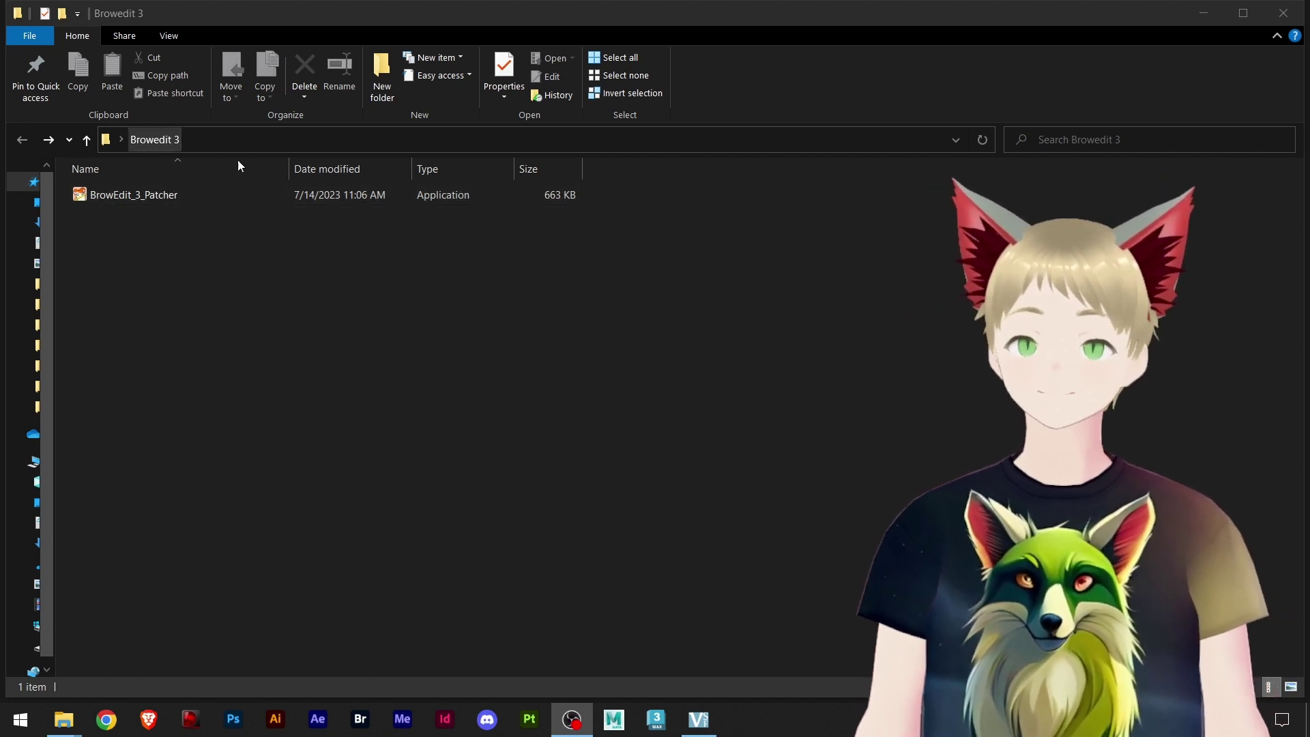
- Select the BrowEdit_3_Patcher application in the Browedit 3 folder
left_click(132, 194)
- Run the patcher and download version v3.495 of BrowEdit 3
double_click(132, 194)
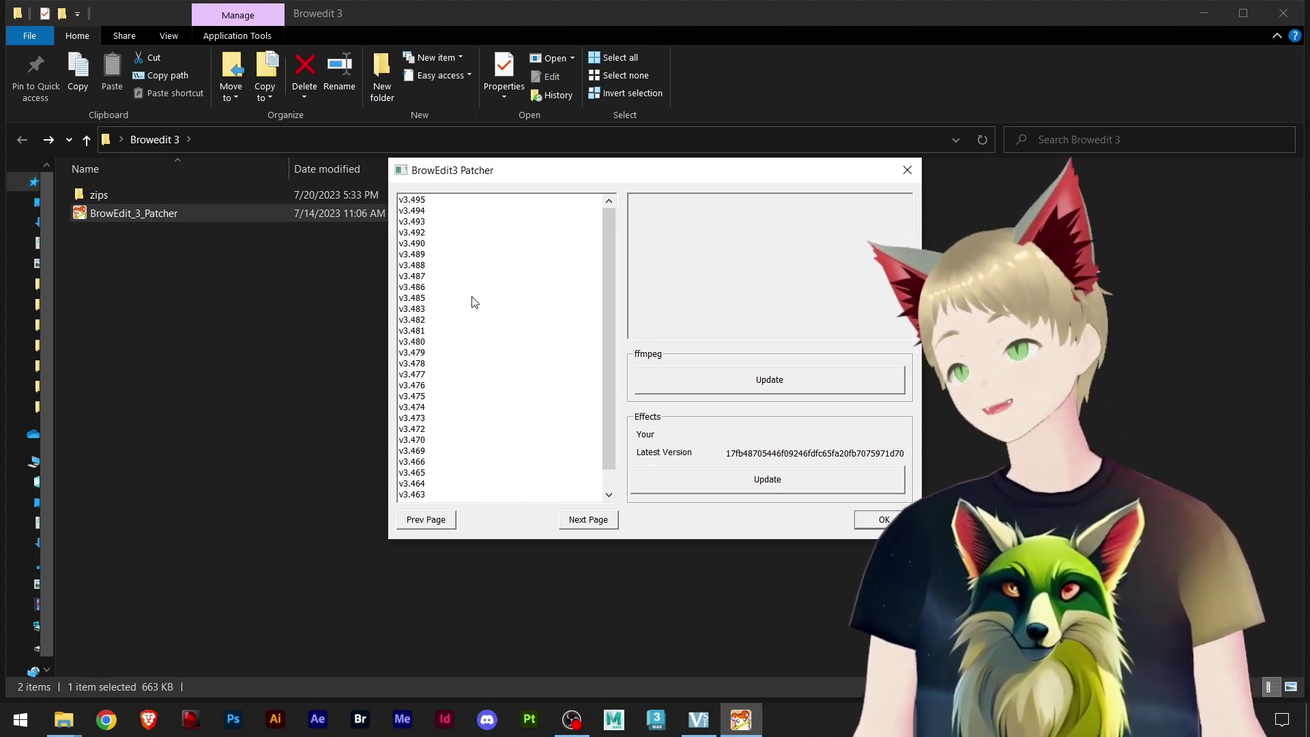
left_click(414, 200)
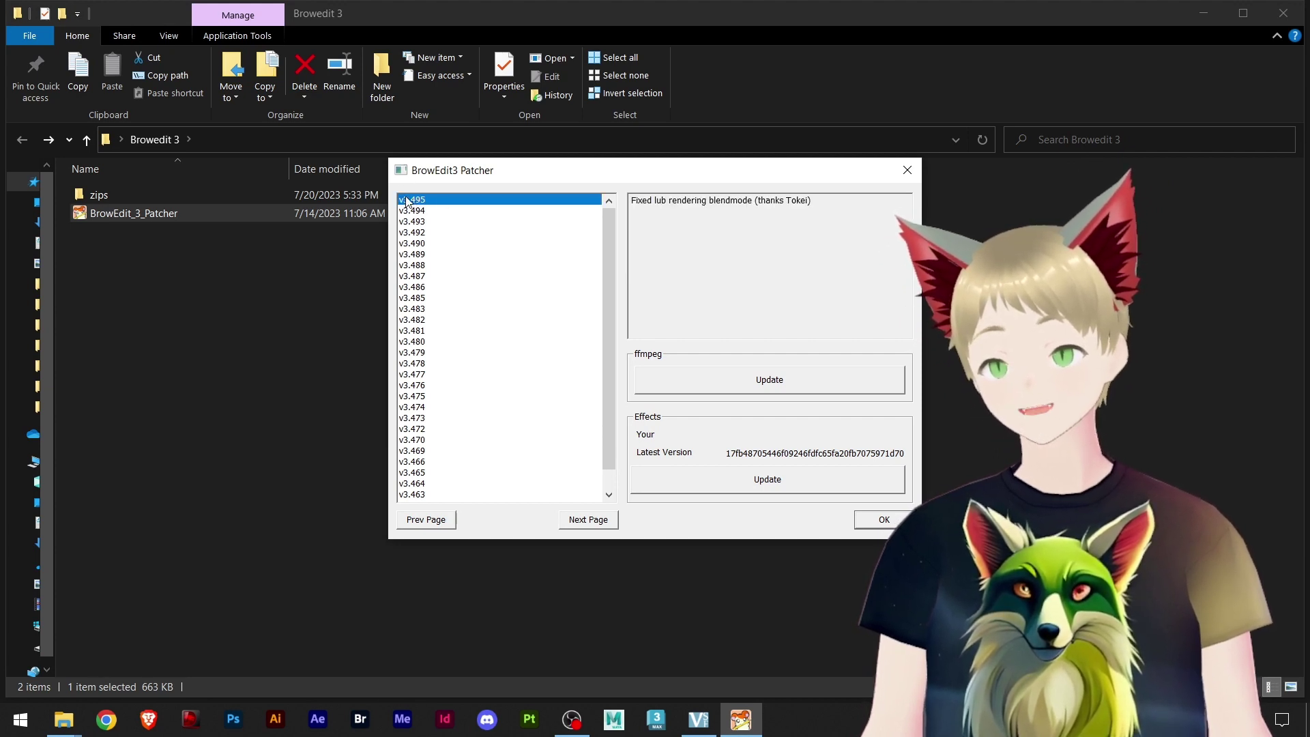
left_click(880, 520)
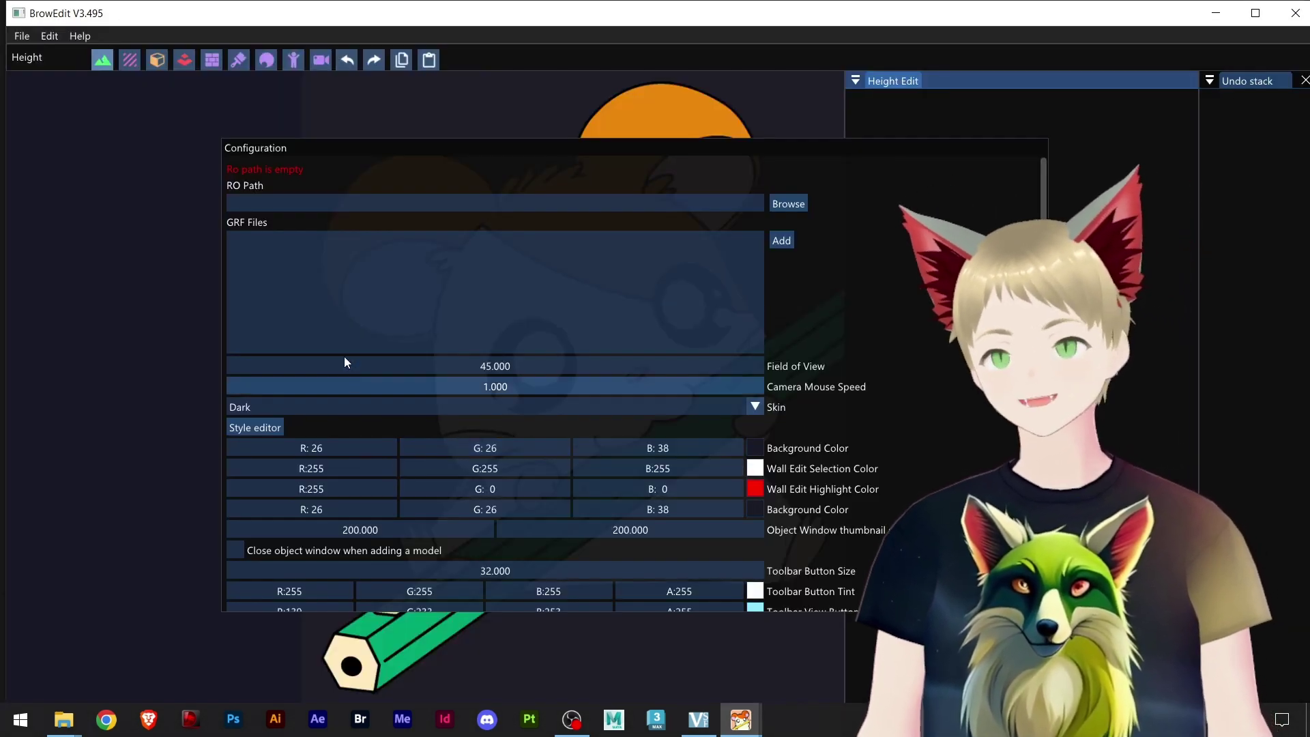
- Browse to Data (D:) > Ragnarok Online > 01_Client and confirm it as the RO Path
left_click(789, 204)
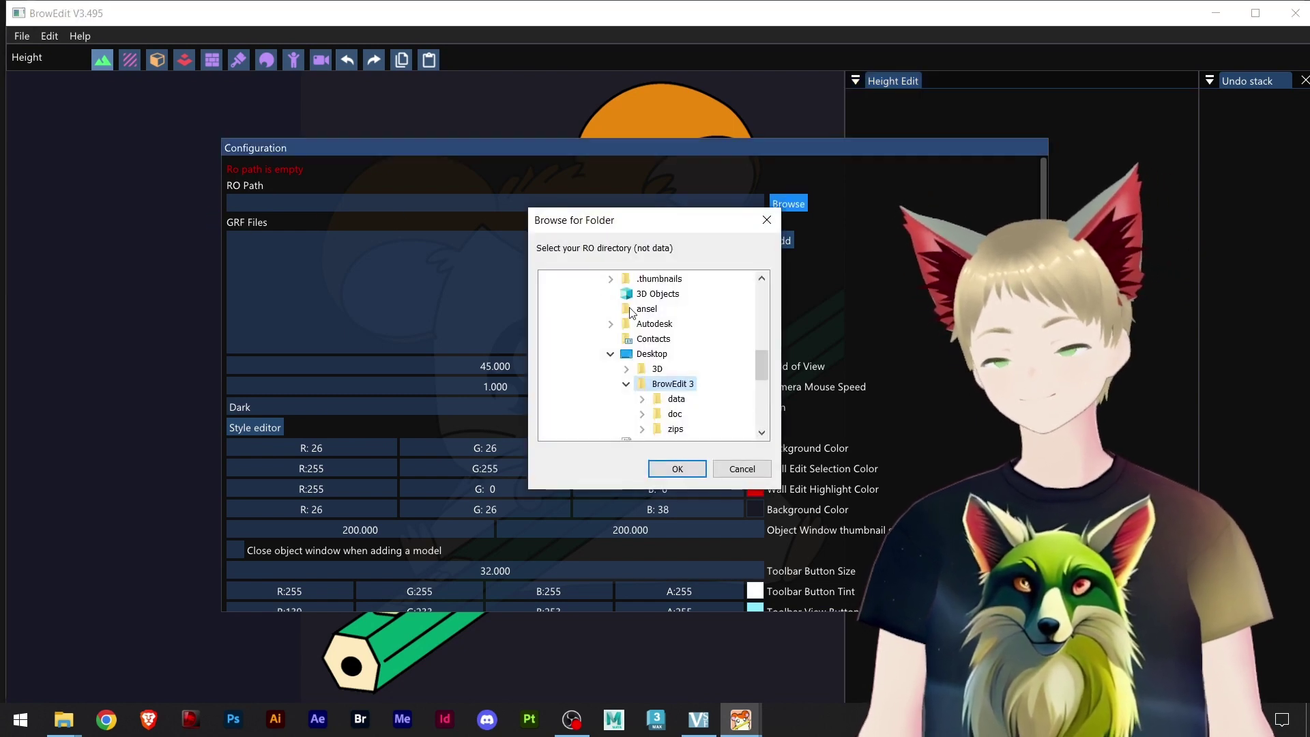
scroll(591, 350, "up", 10)
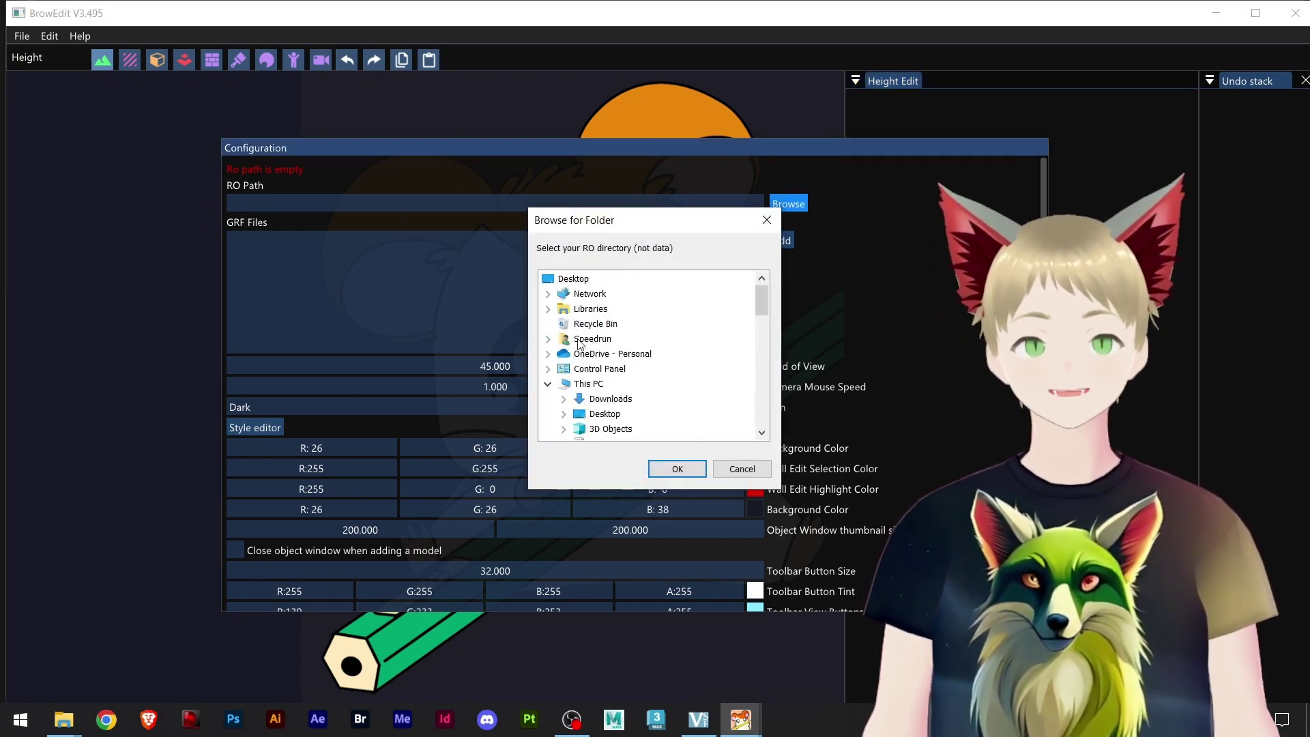
left_click(548, 385)
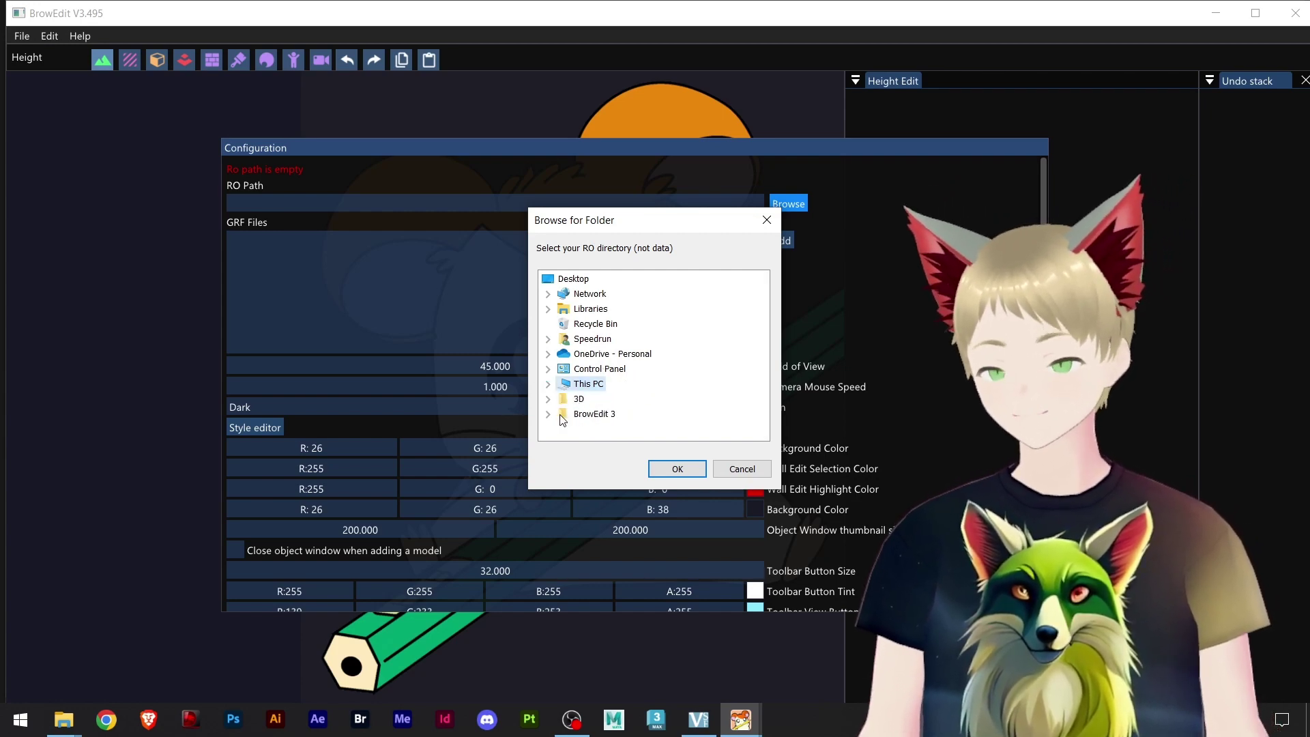
left_click(548, 387)
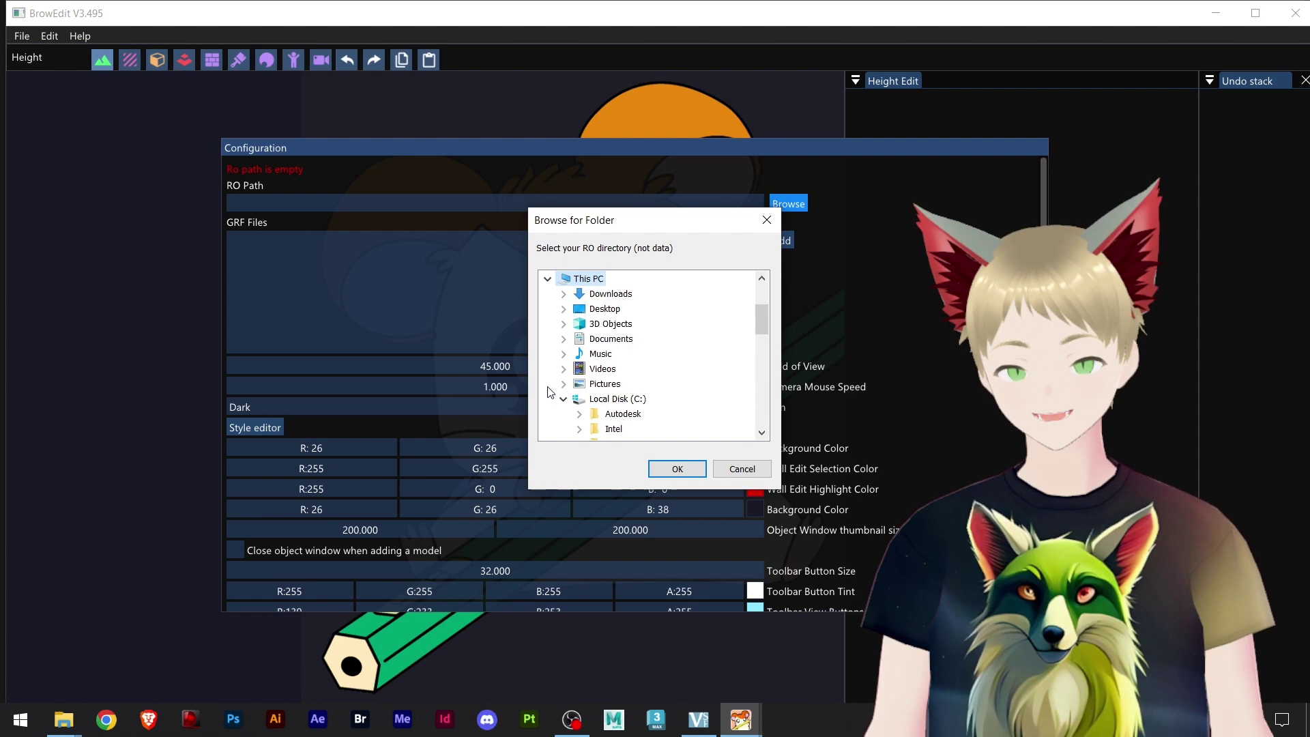
left_click(564, 399)
left_click(564, 414)
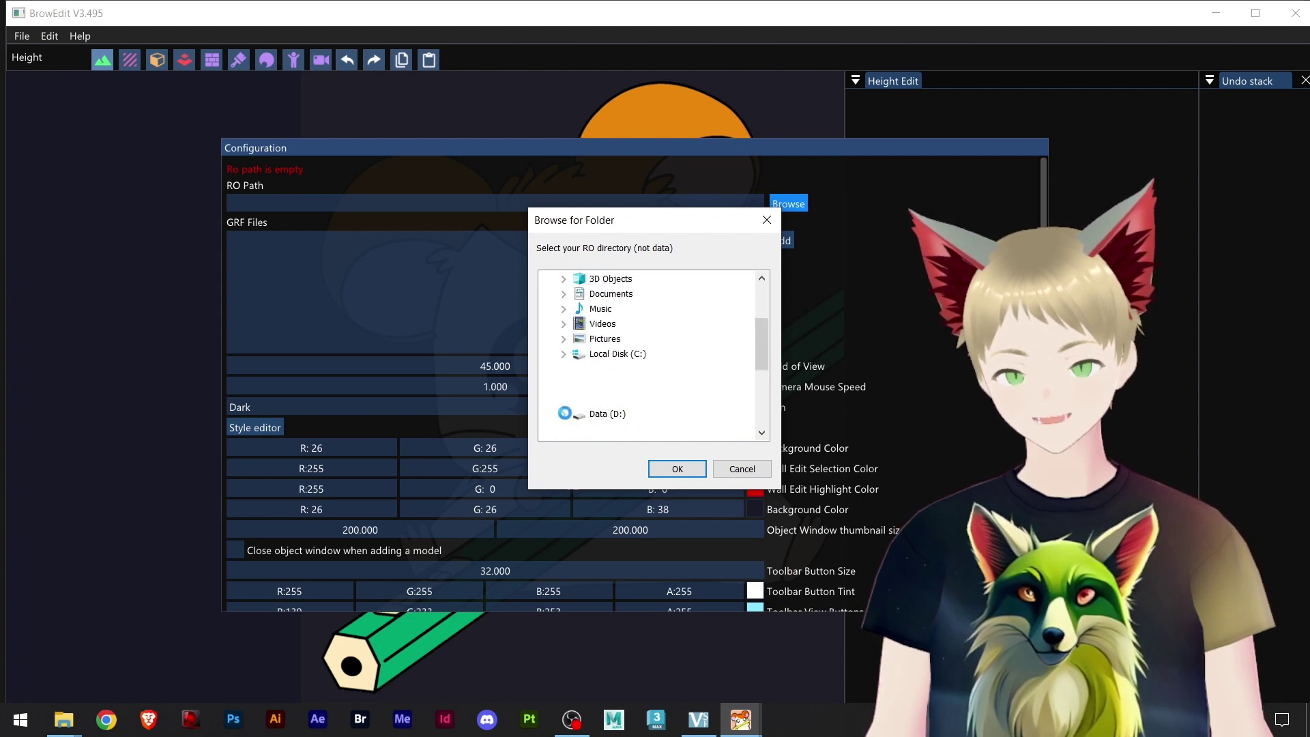
scroll(646, 373, "down", 1)
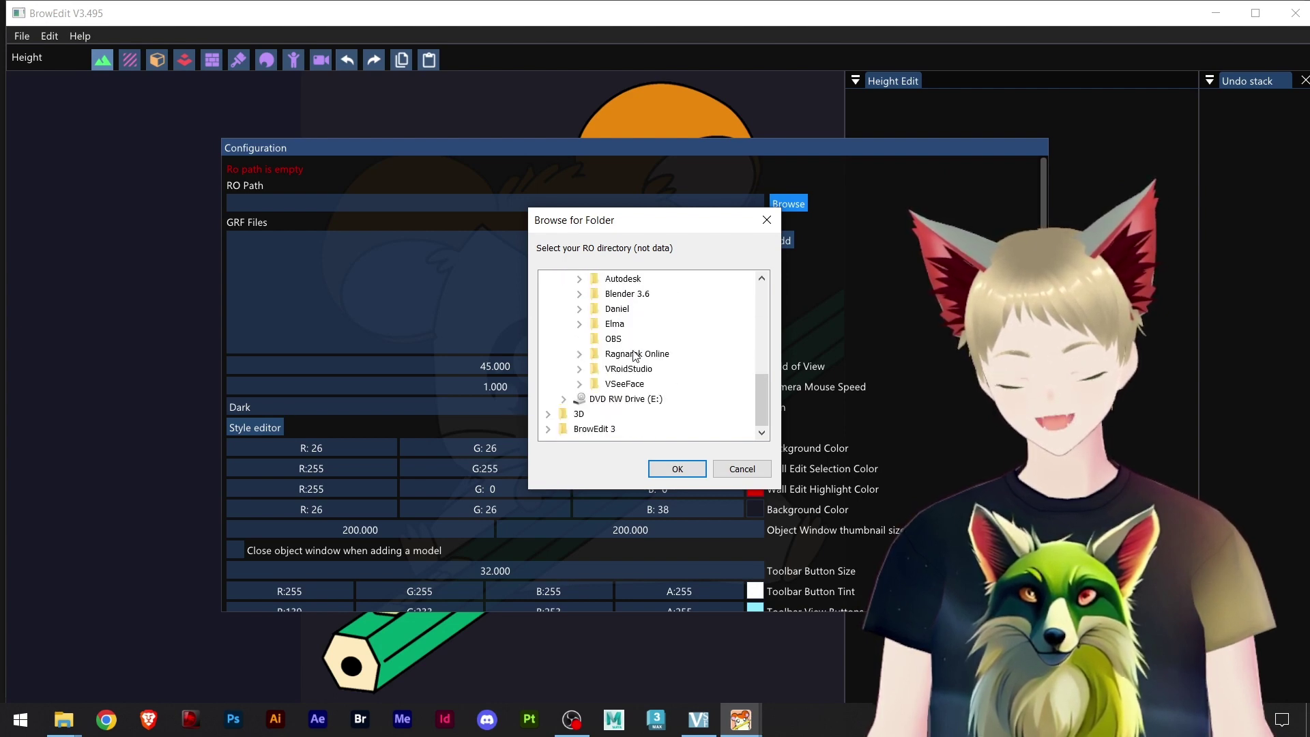
left_click(581, 356)
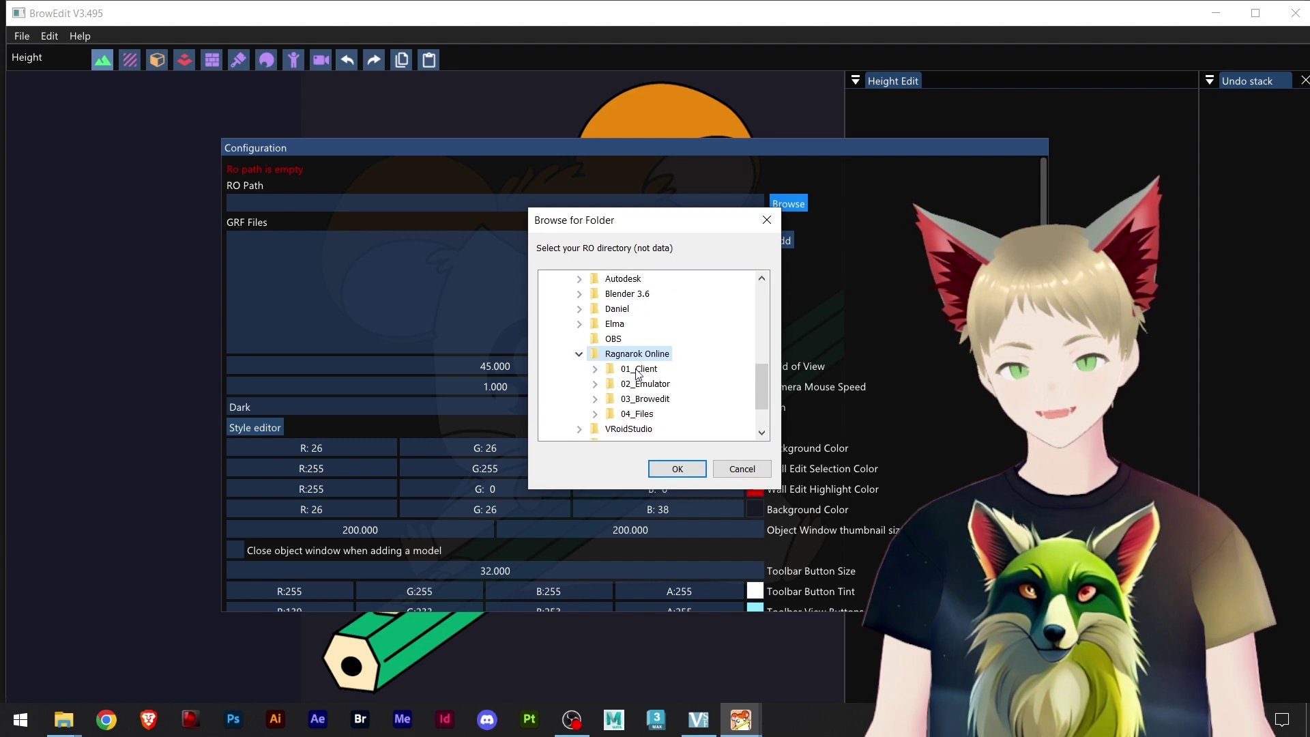
left_click(639, 370)
left_click(595, 370)
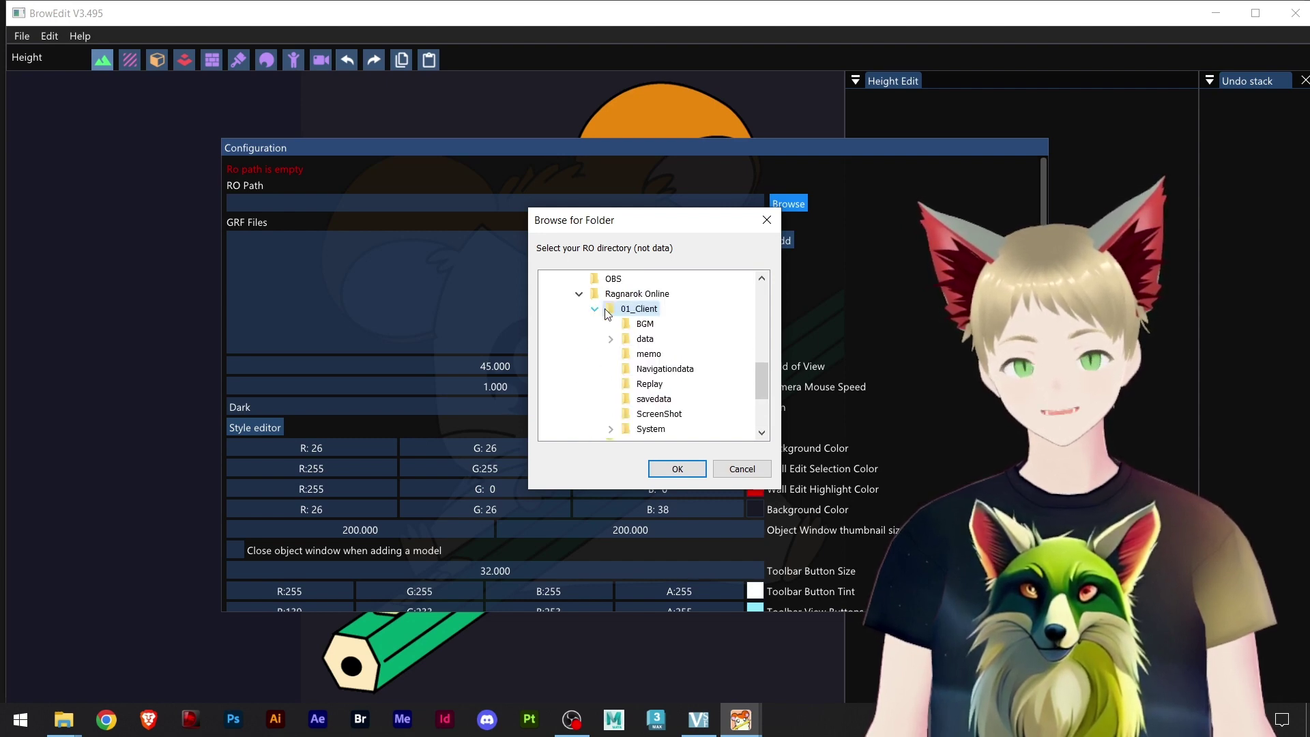
left_click(688, 477)
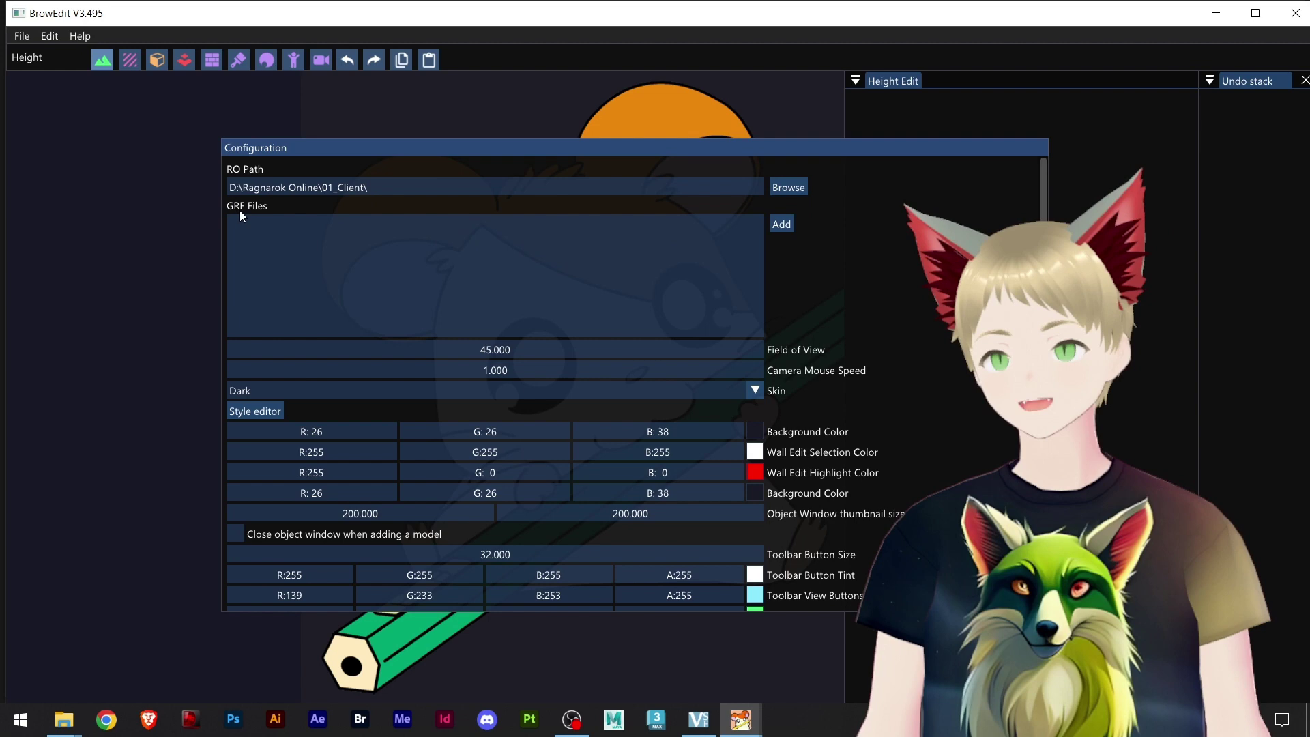
- Add data.grf from D:\Ragnarok Online\01_Client as the first GRF file
left_click(781, 225)
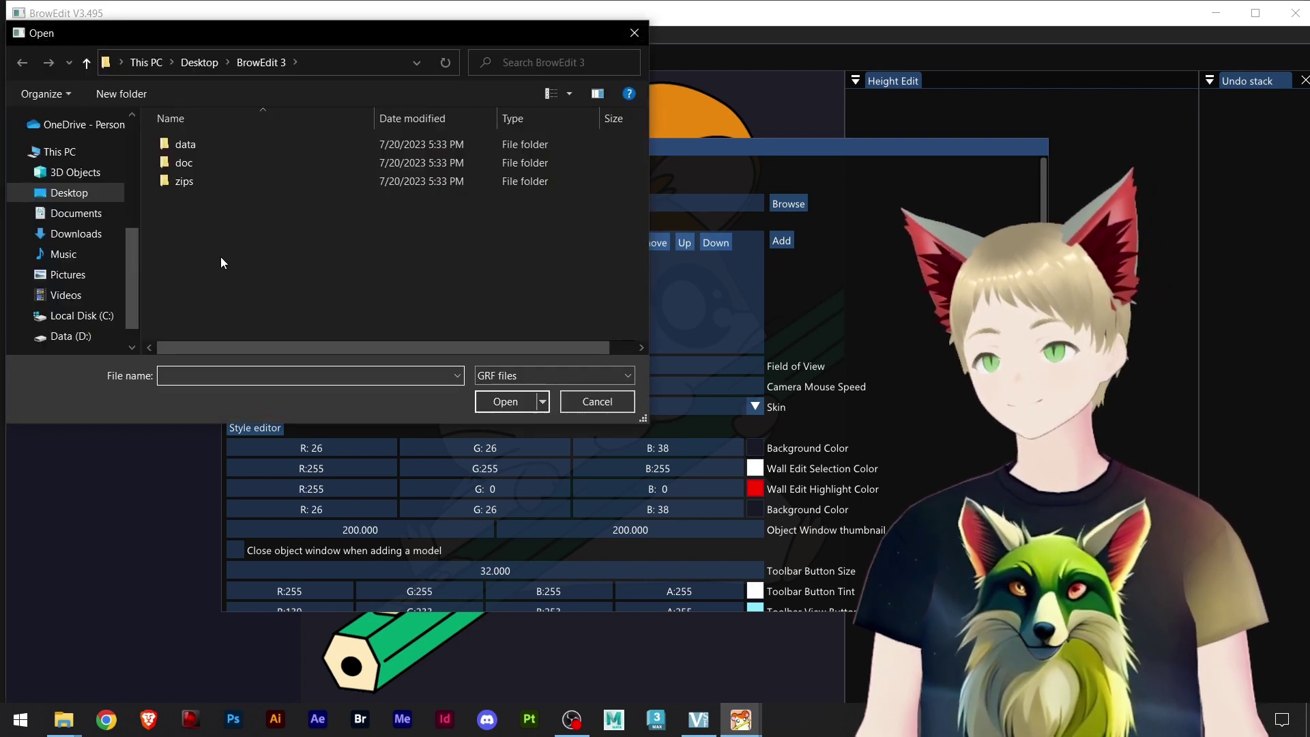
scroll(112, 218, "up", 5)
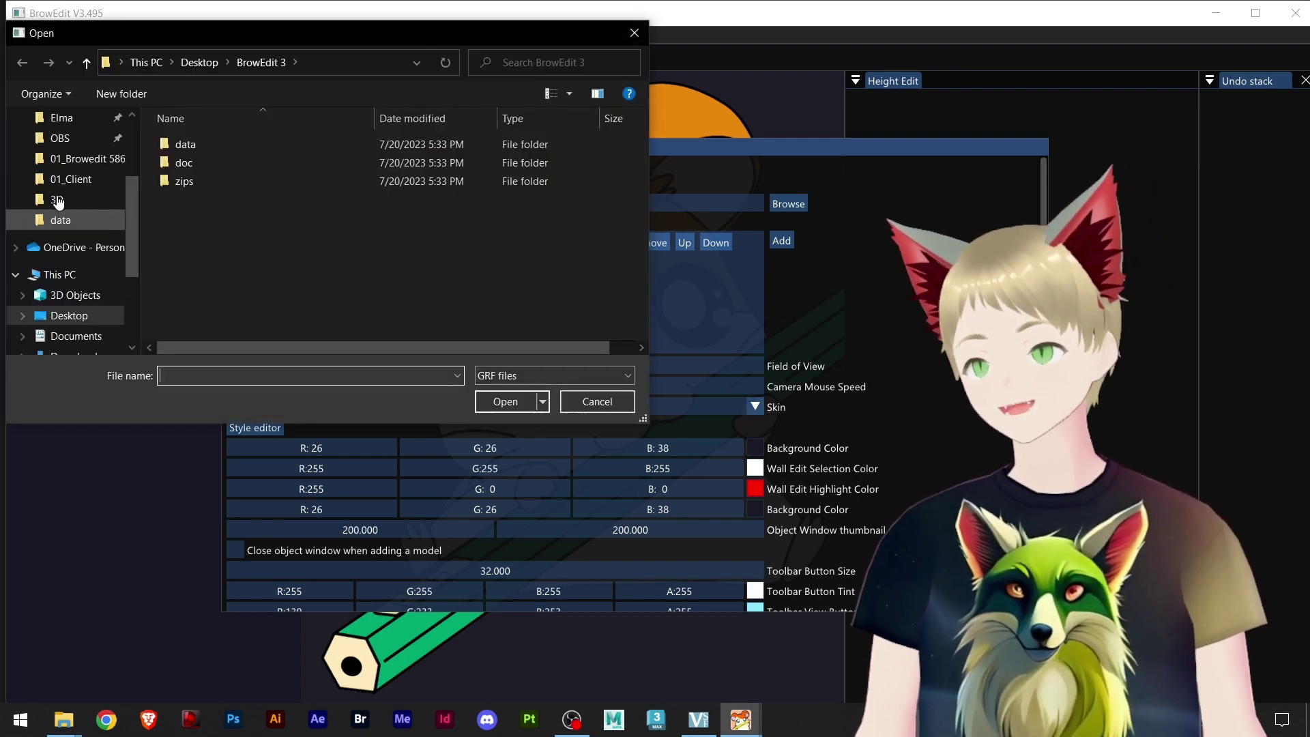
left_click(321, 62)
left_click(282, 247)
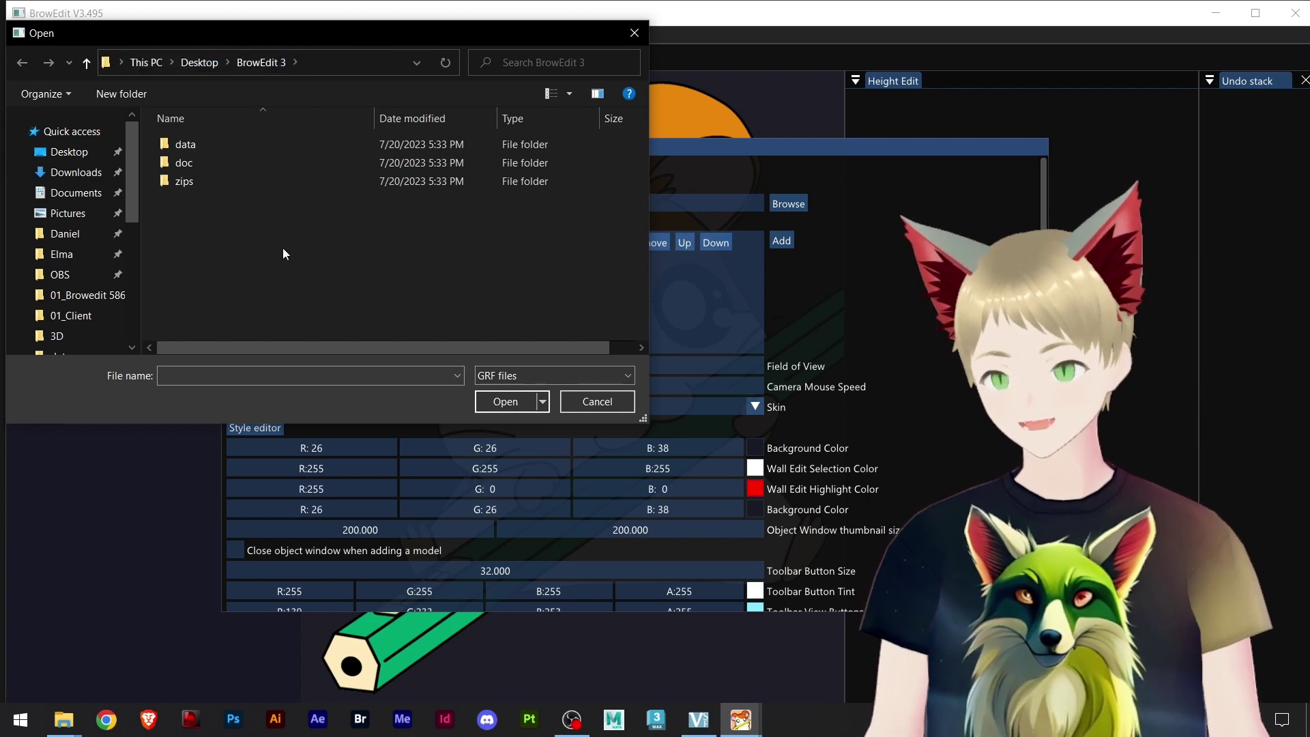
scroll(93, 249, "down", 1)
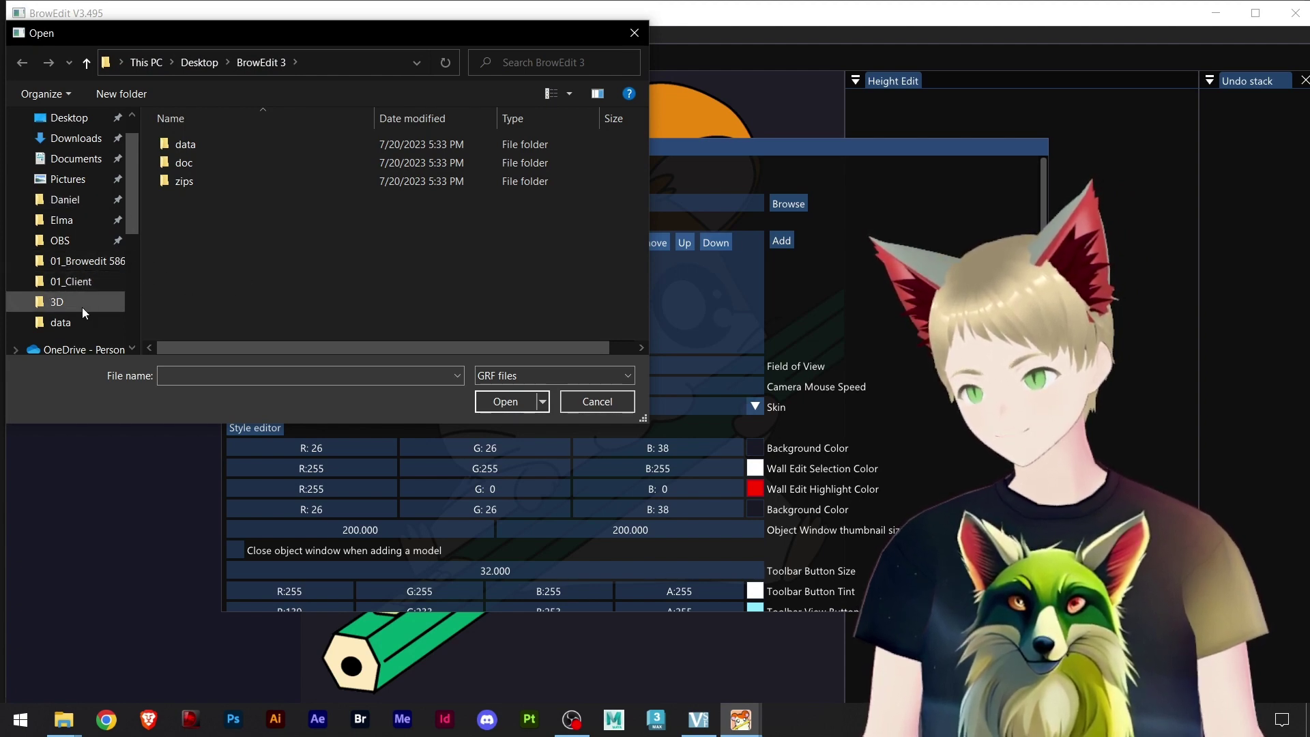
scroll(80, 289, "down", 3)
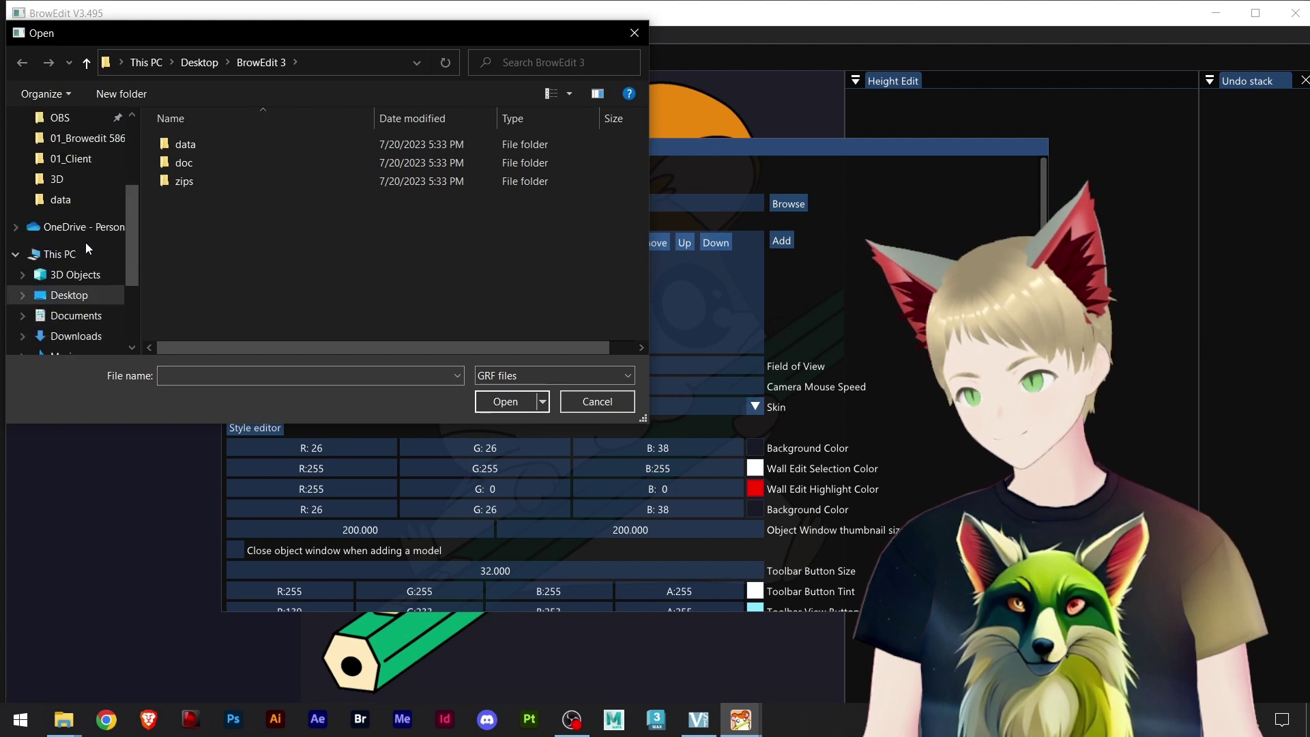
scroll(80, 289, "down", 2)
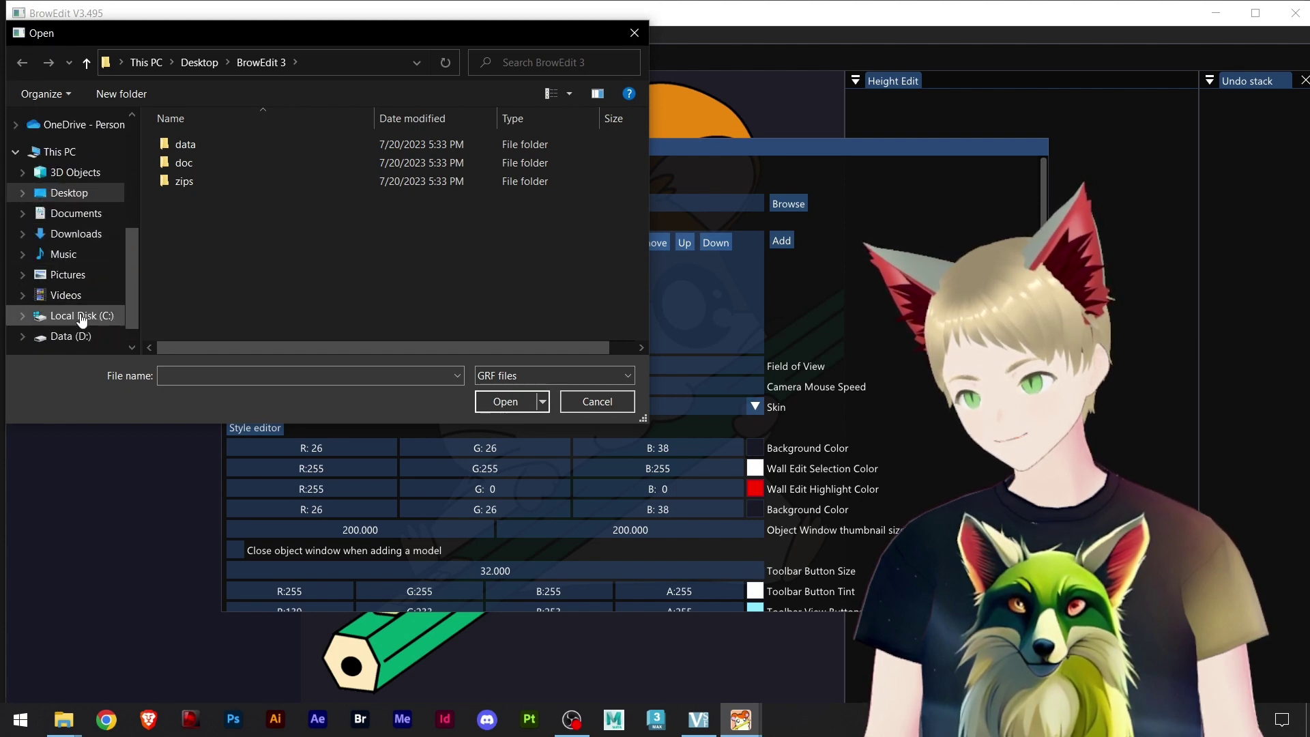
left_click(71, 336)
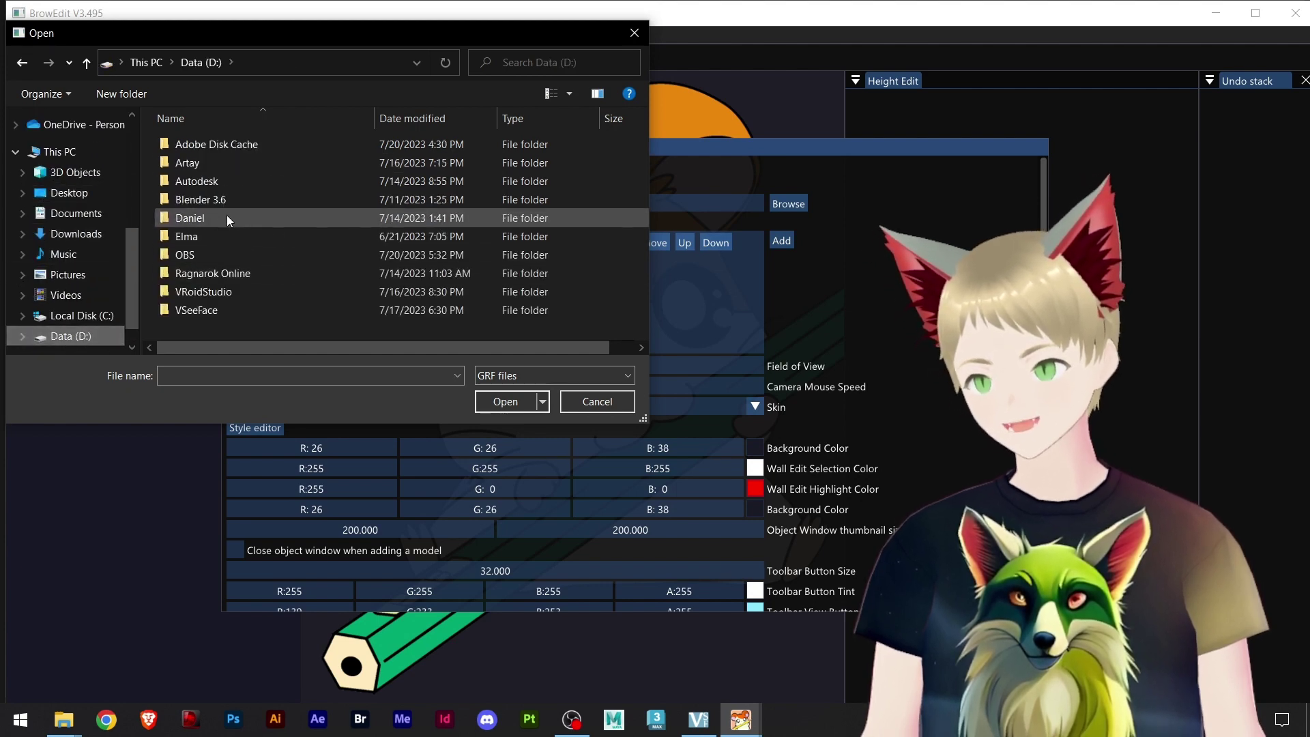
double_click(219, 275)
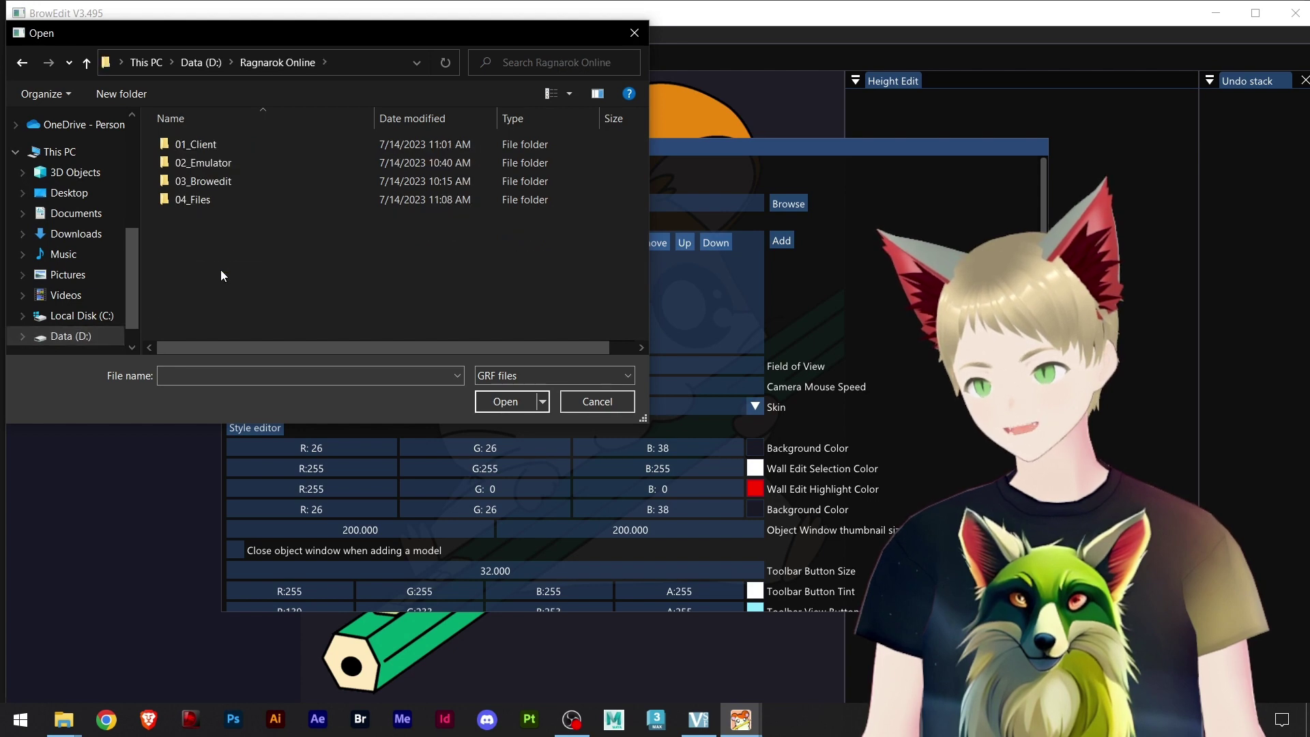
double_click(200, 142)
scroll(232, 232, "down", 2)
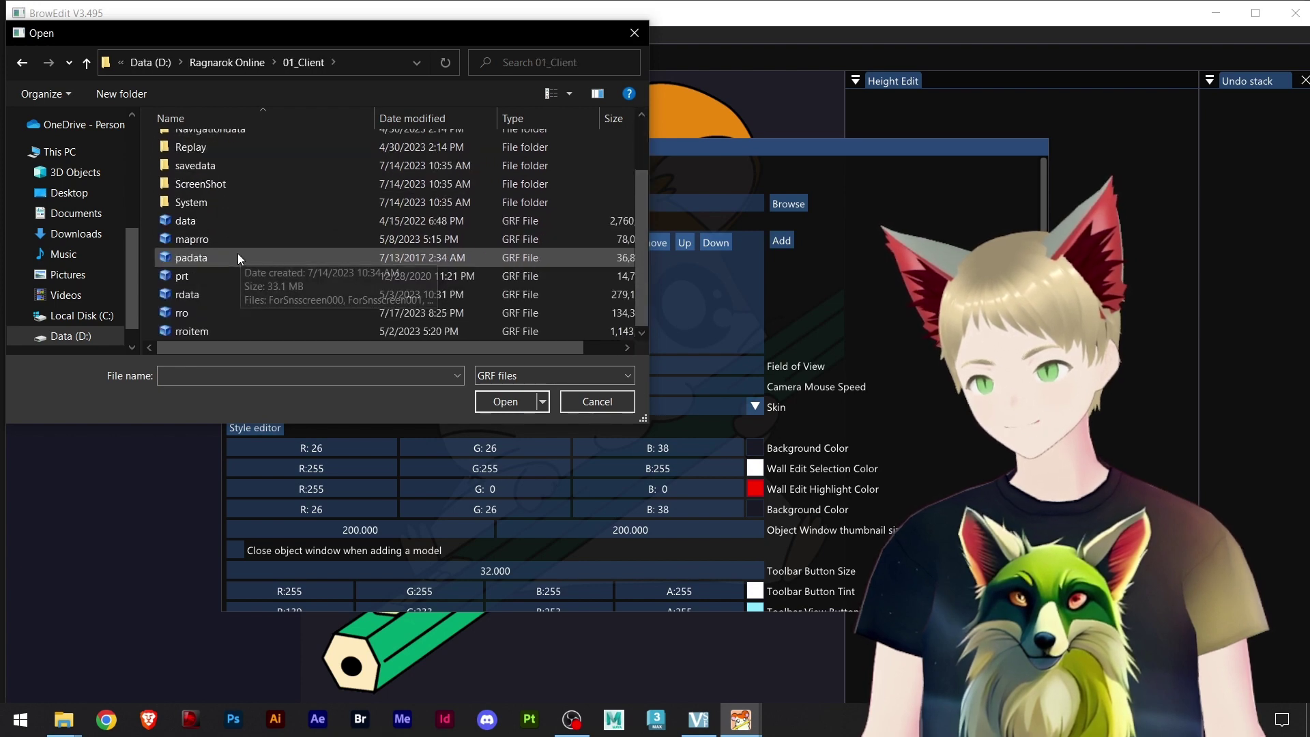
double_click(183, 219)
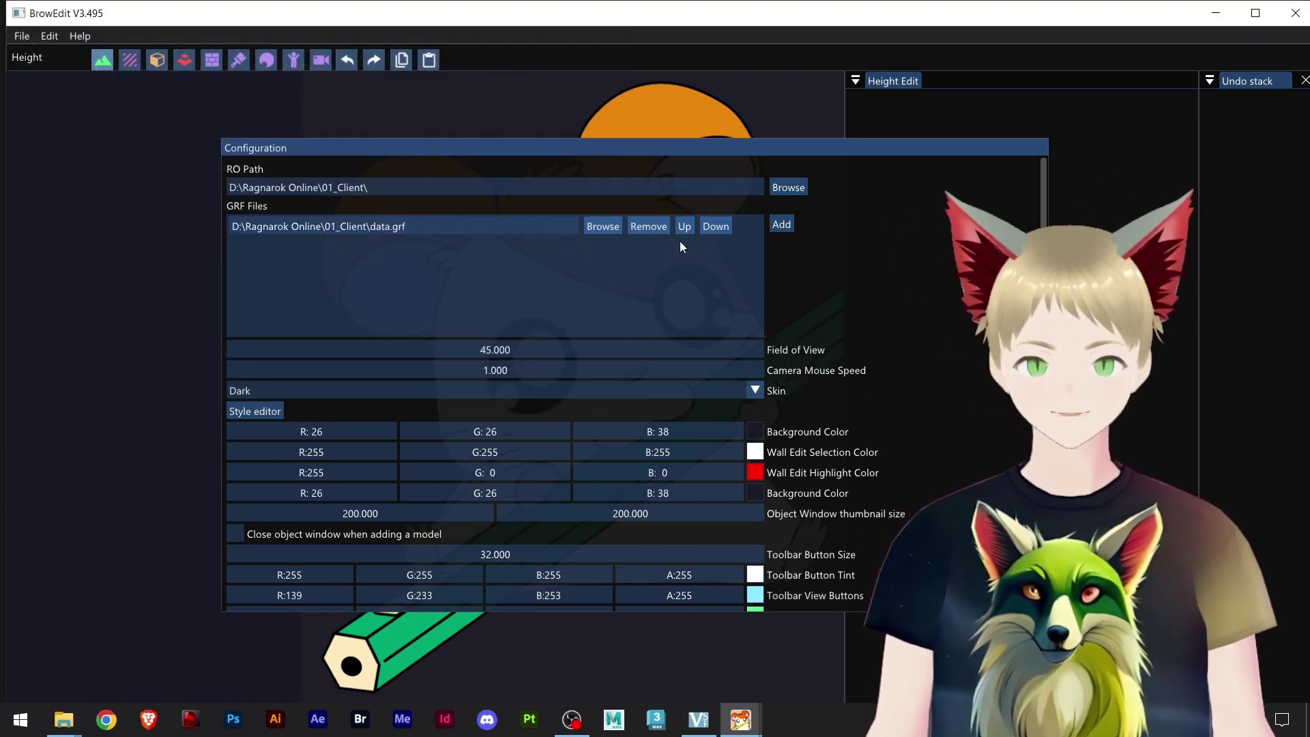
- Add rdata.grf from the same folder as a second GRF file
left_click(782, 229)
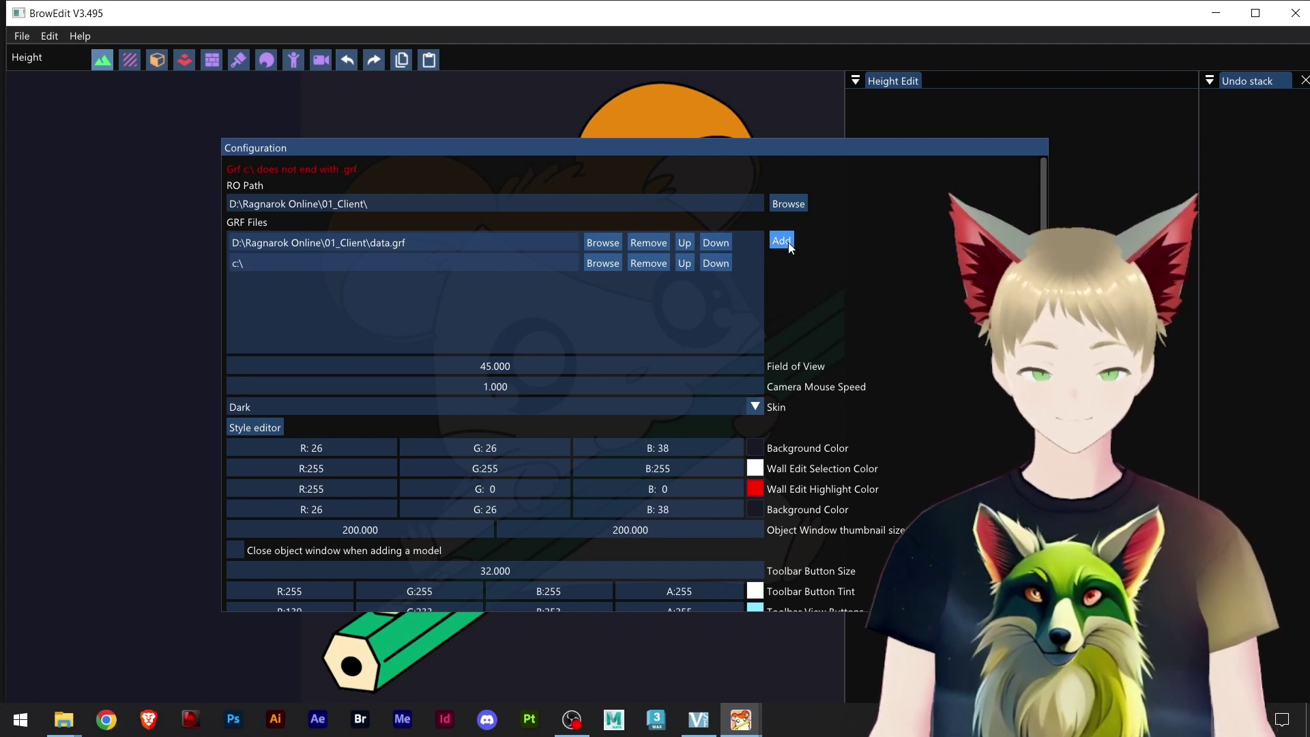
left_click(593, 265)
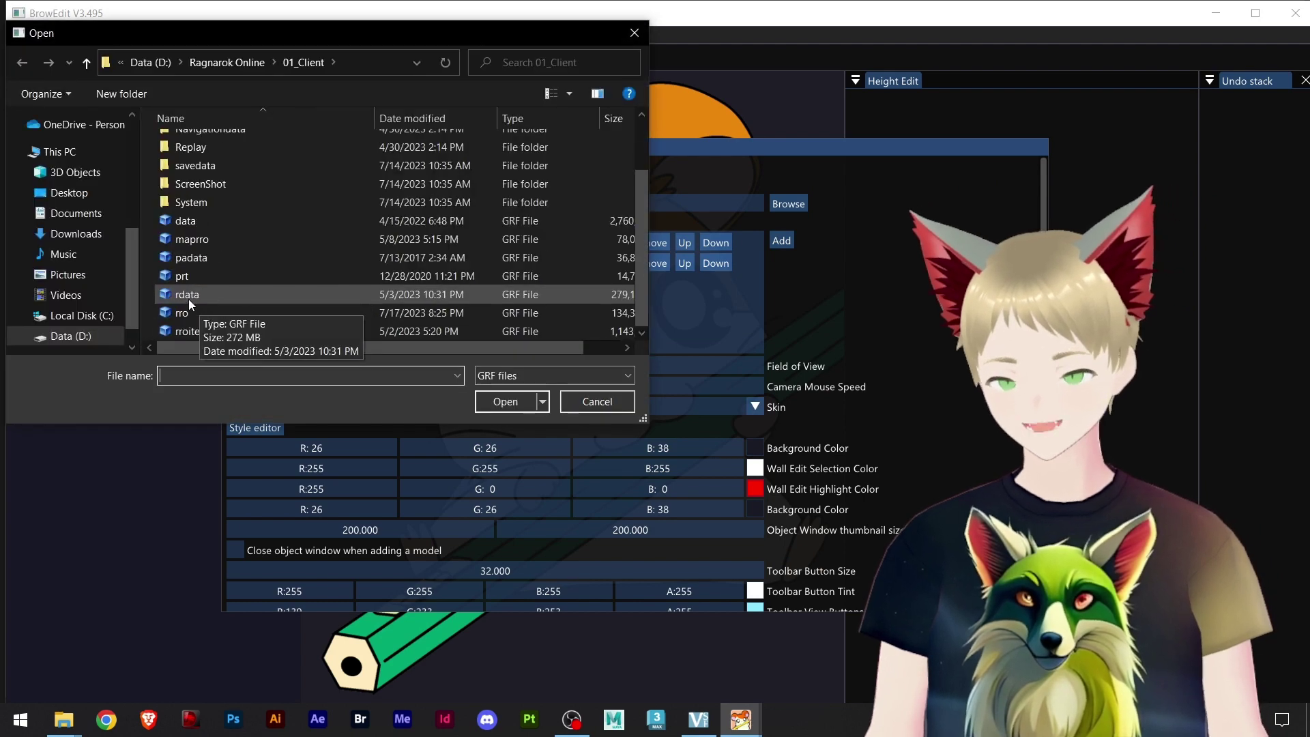
left_click(188, 297)
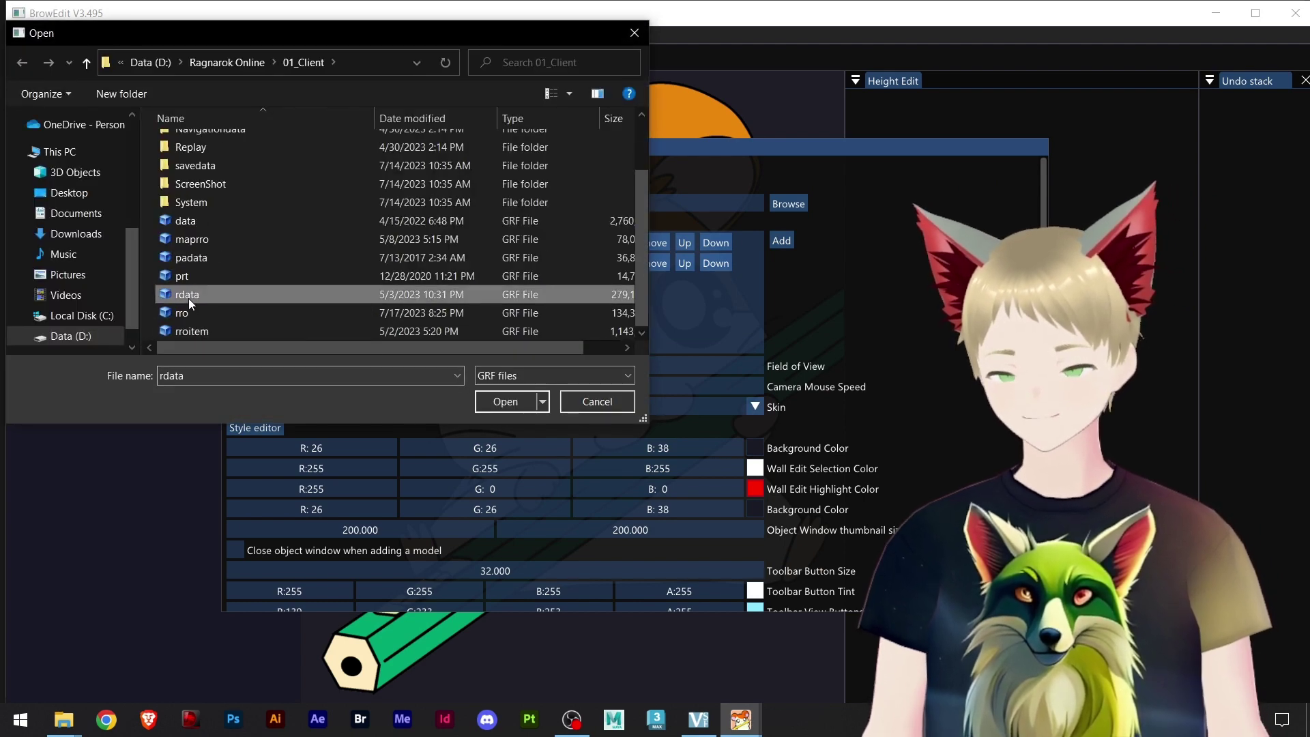
left_click(514, 402)
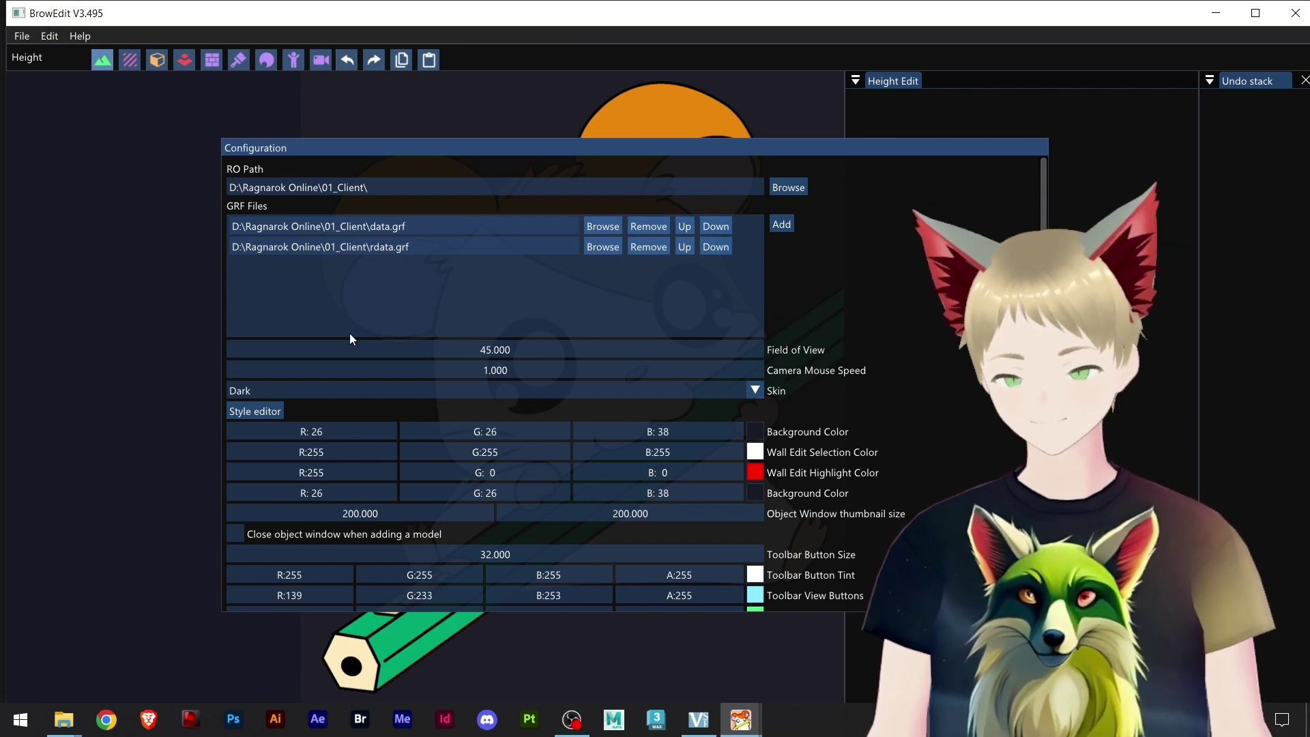
- Try the Light, Classic and Tarq skins, then settle on the Dark skin
scroll(352, 333, "down", 5)
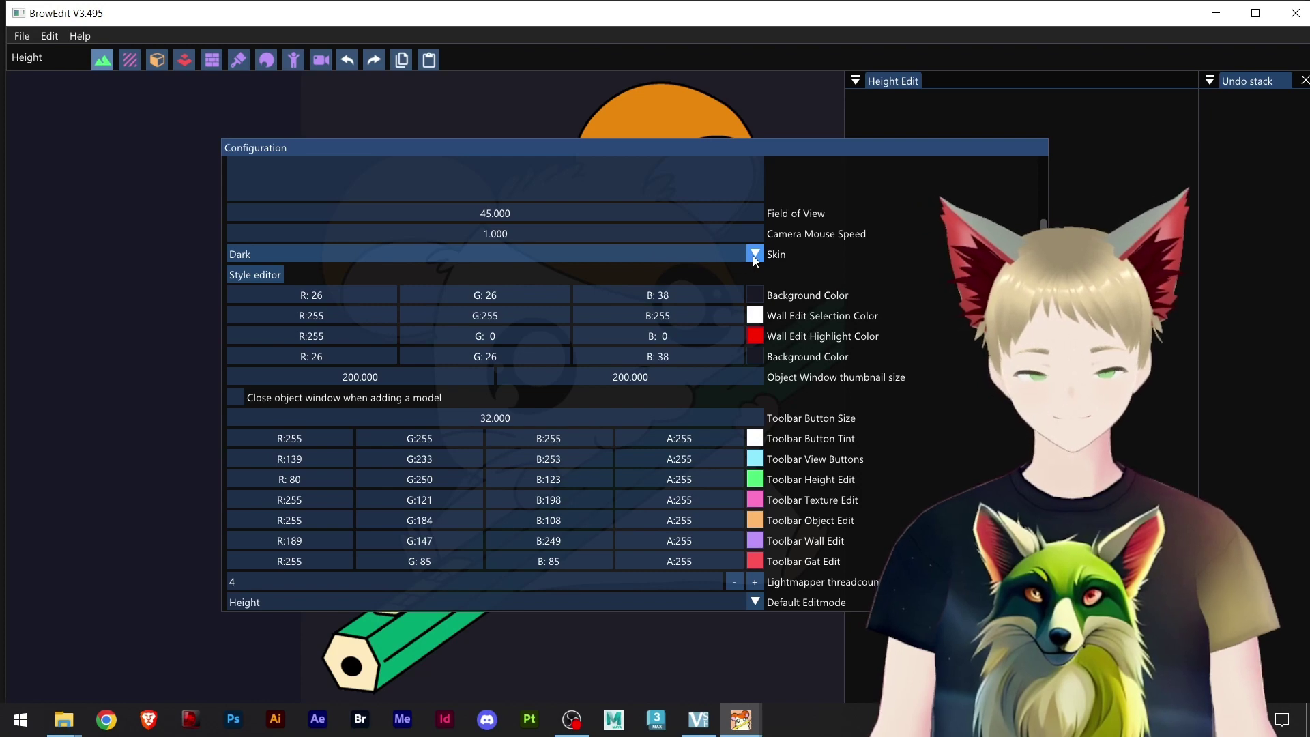
left_click(754, 256)
left_click(371, 292)
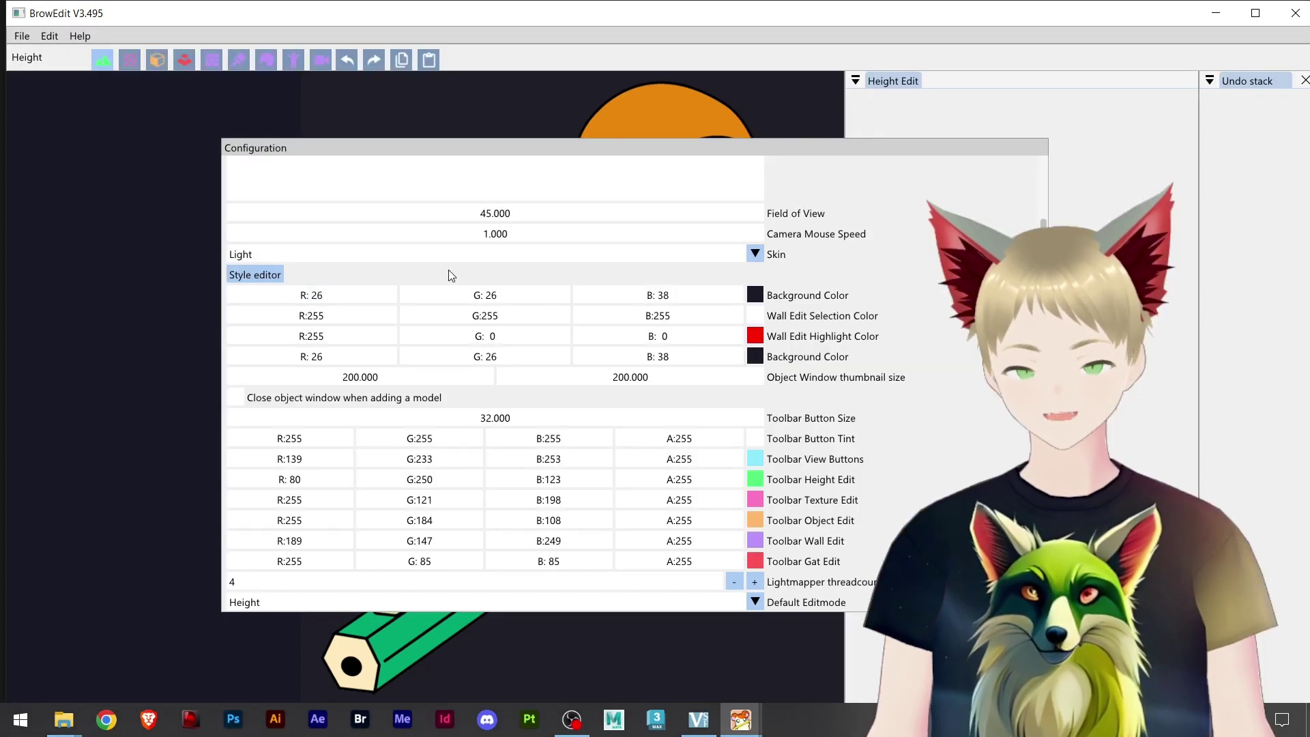
left_click(755, 254)
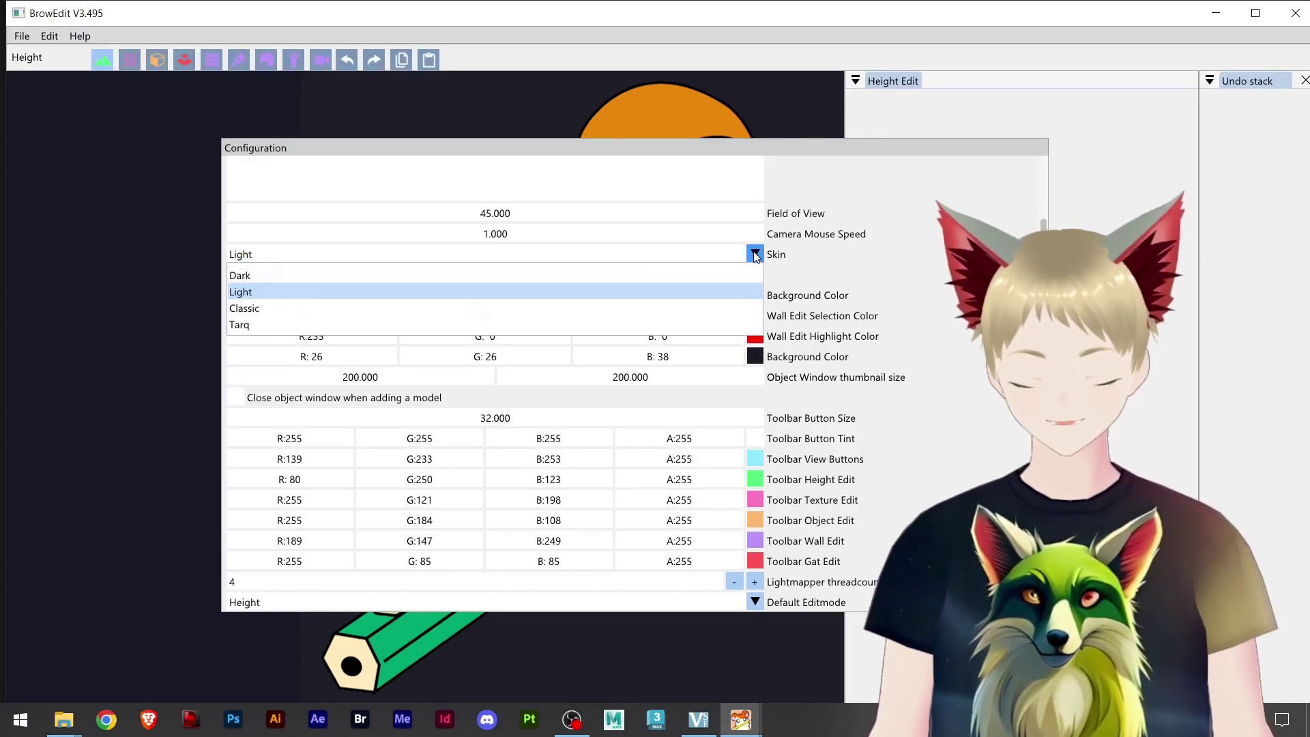
left_click(251, 308)
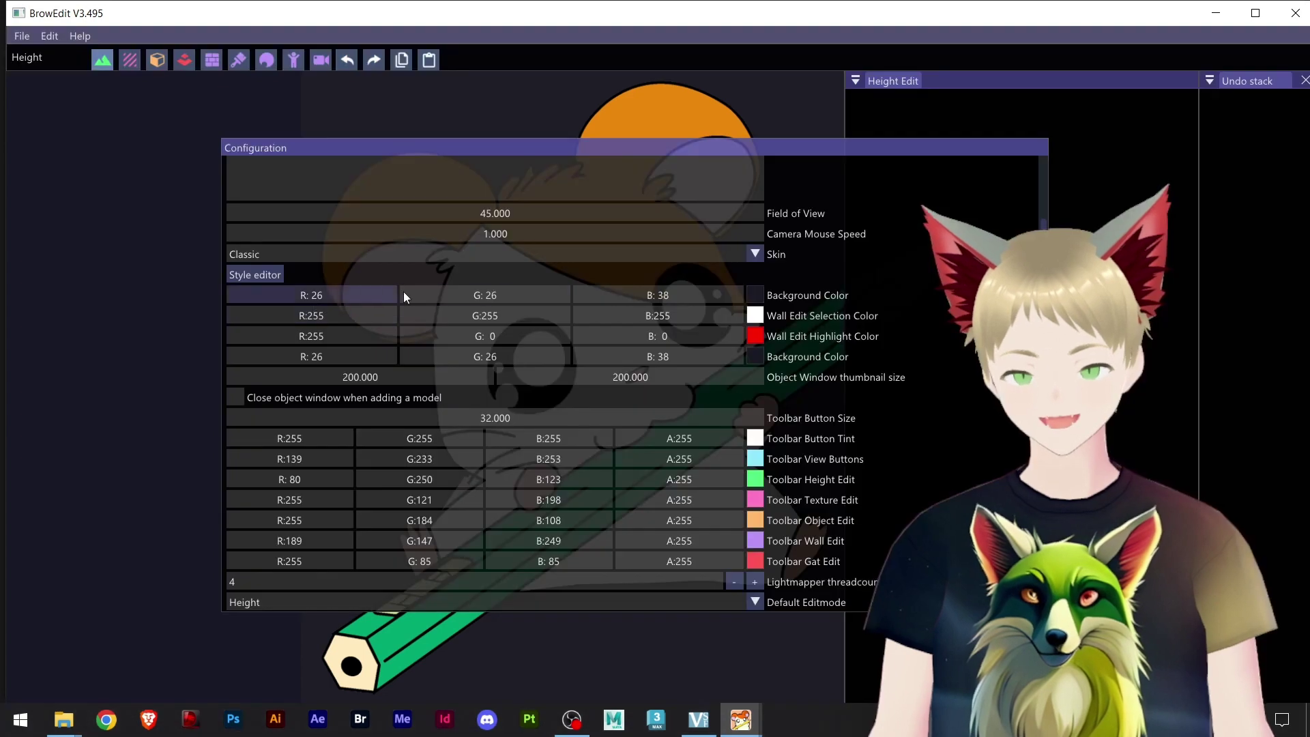
left_click(754, 255)
left_click(292, 327)
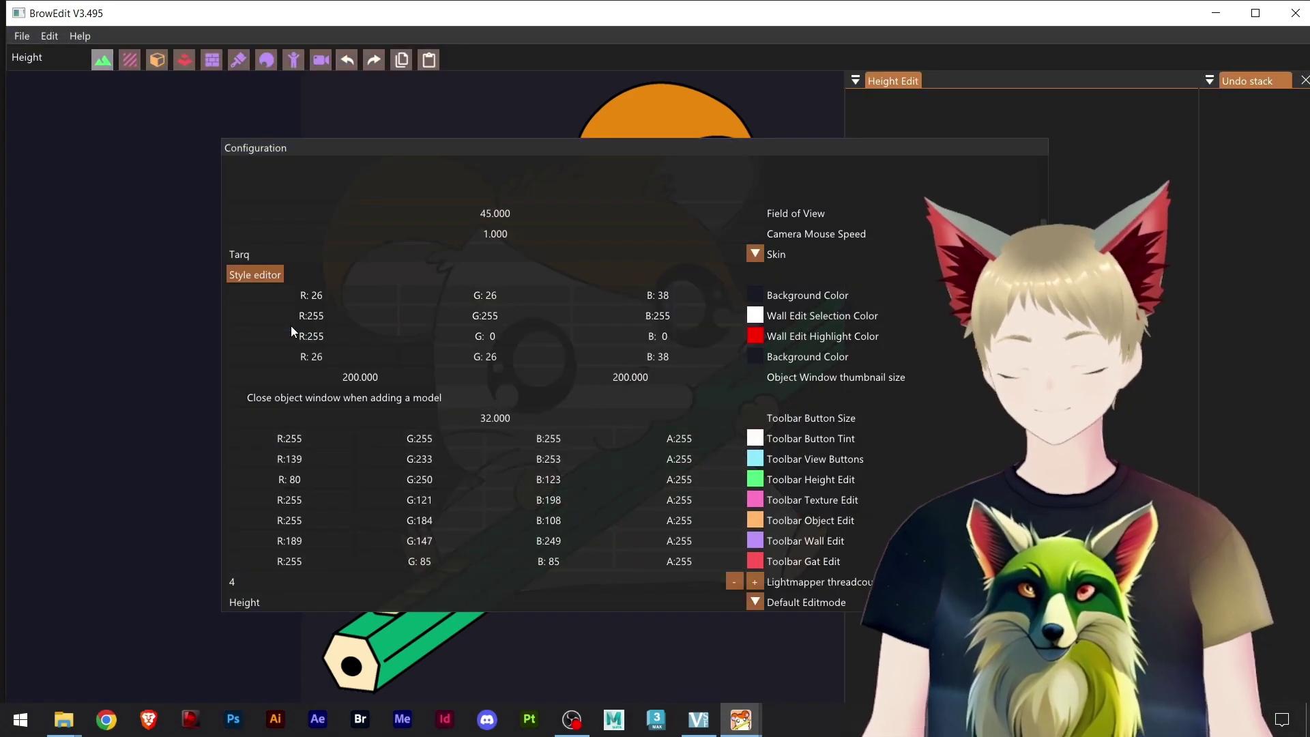
left_click(275, 255)
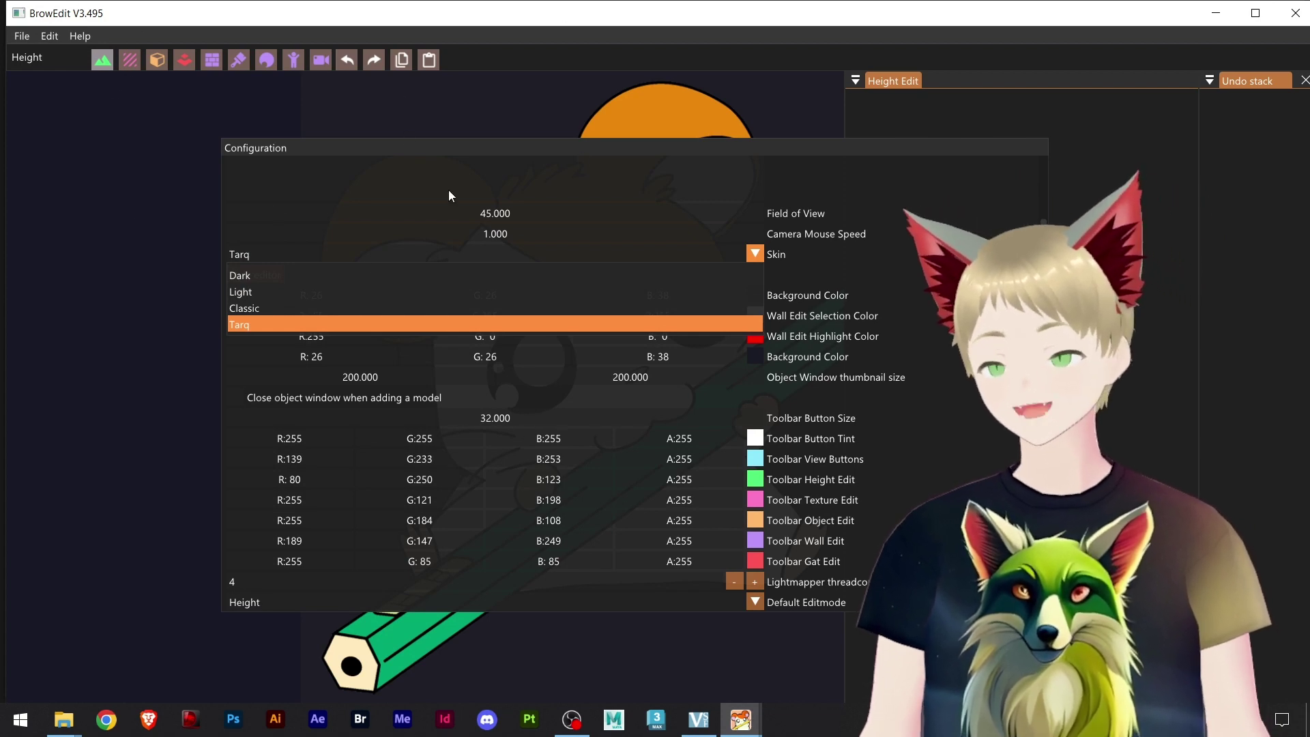
left_click(288, 274)
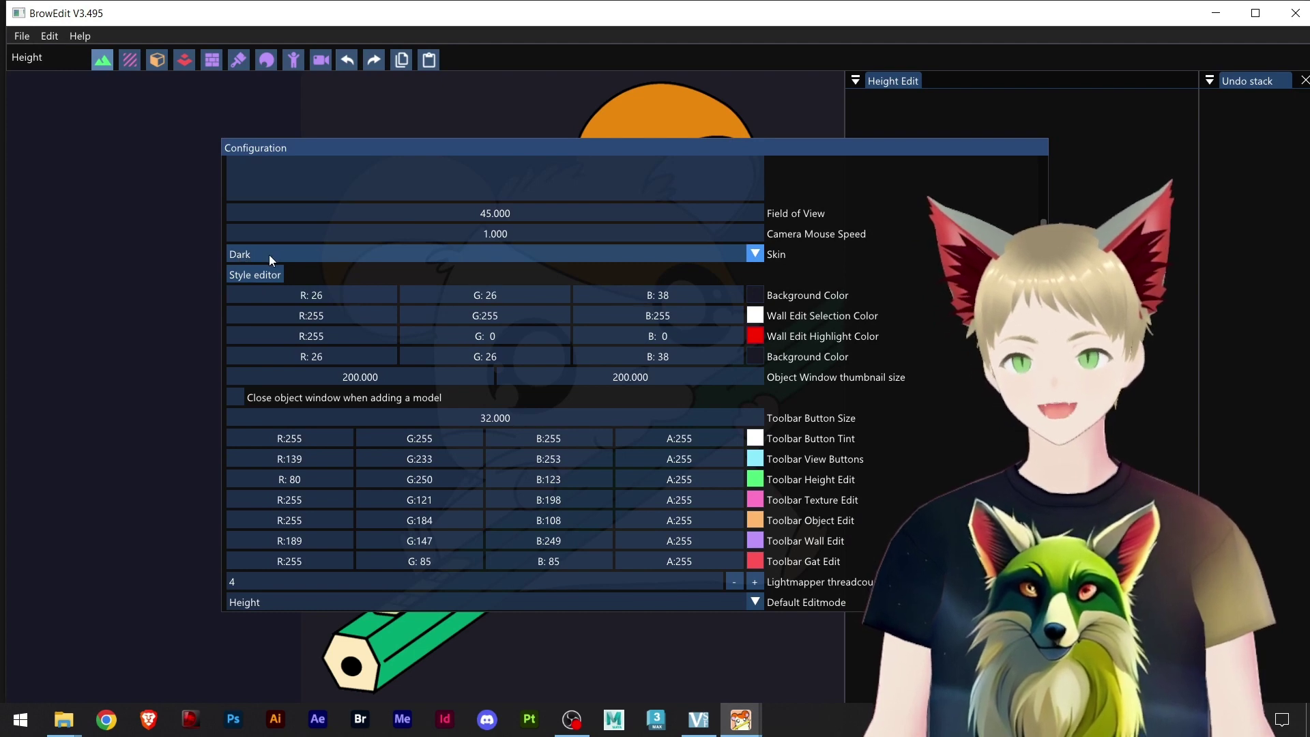
- Point the GRF Editor path to C:\Program Files (x86)\GRF Editor\ using Browse
scroll(934, 276, "down", 6)
scroll(699, 270, "up", 5)
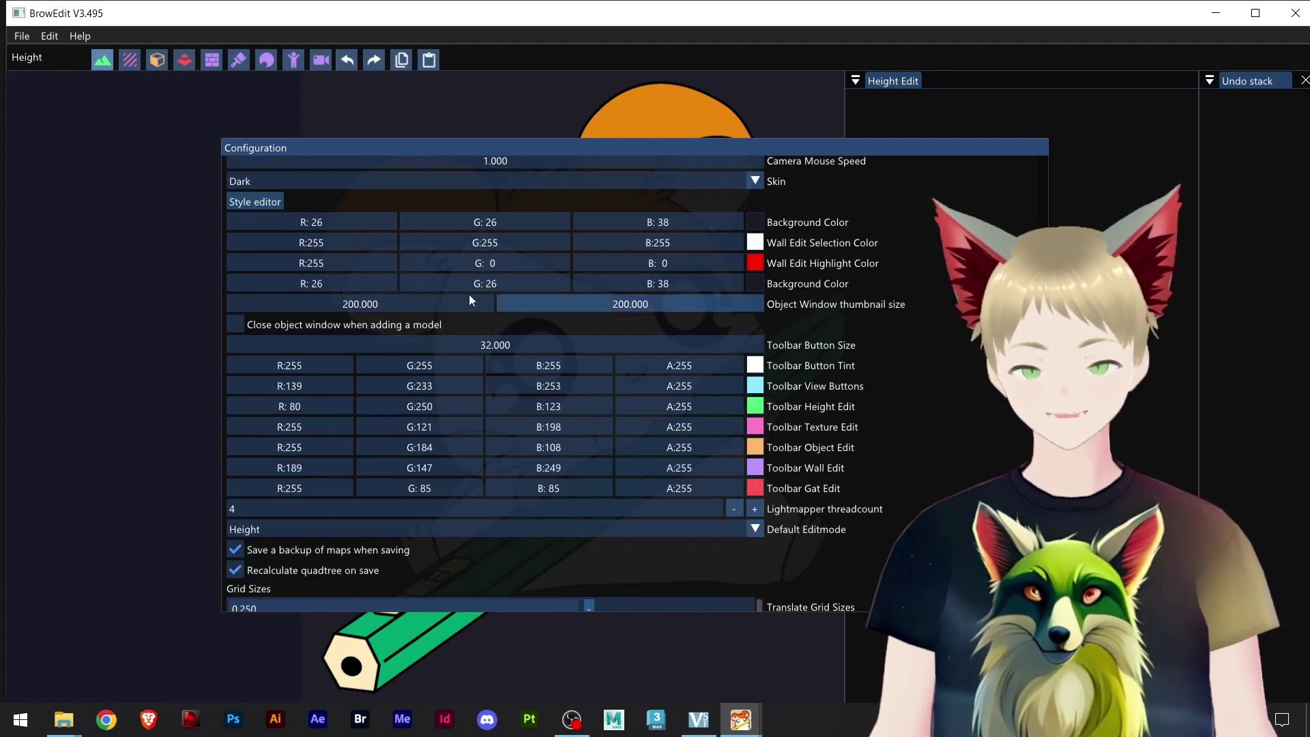
scroll(664, 290, "up", 2)
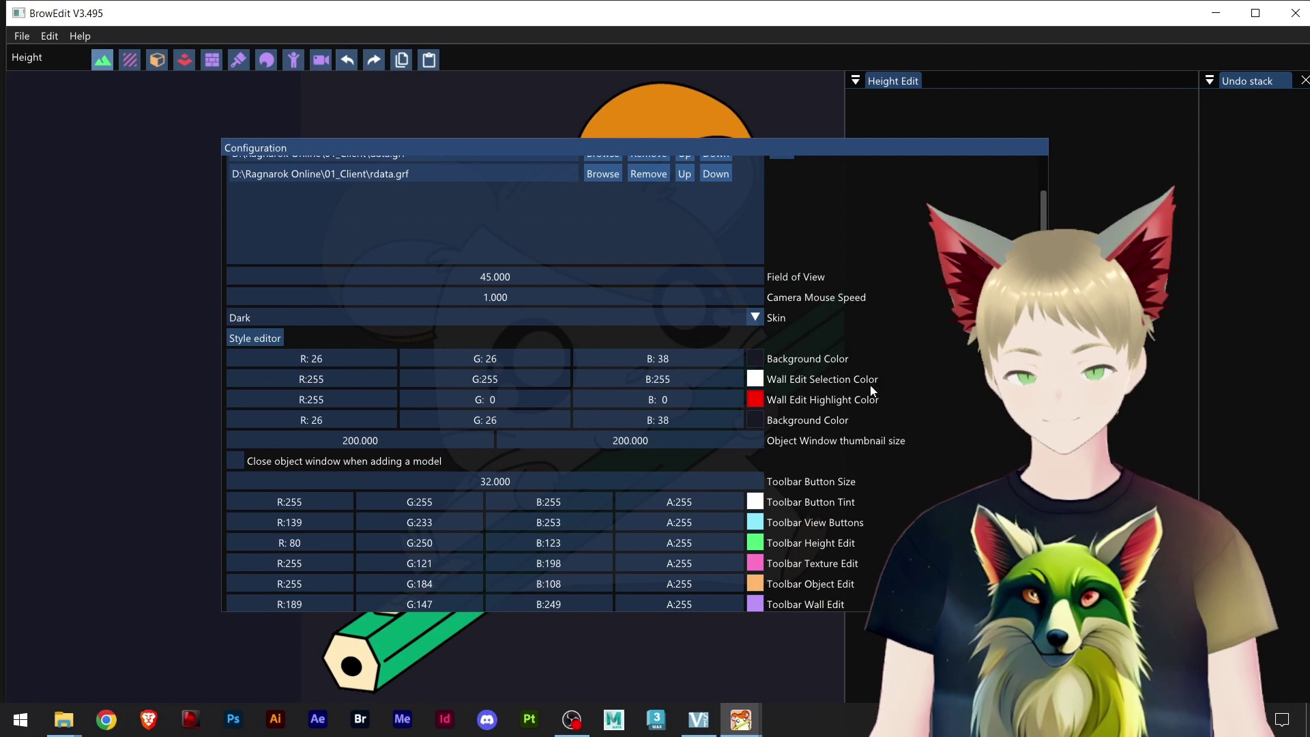
scroll(874, 390, "down", 7)
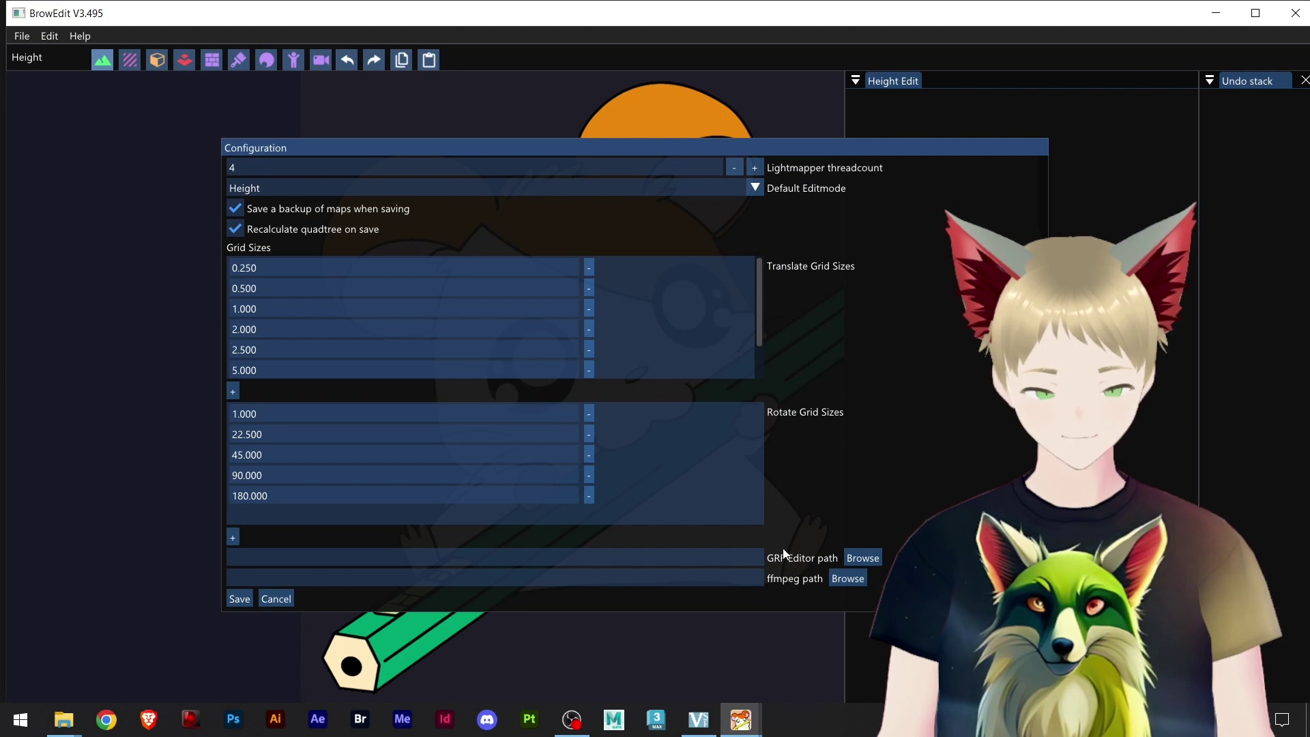
scroll(819, 526, "up", 5)
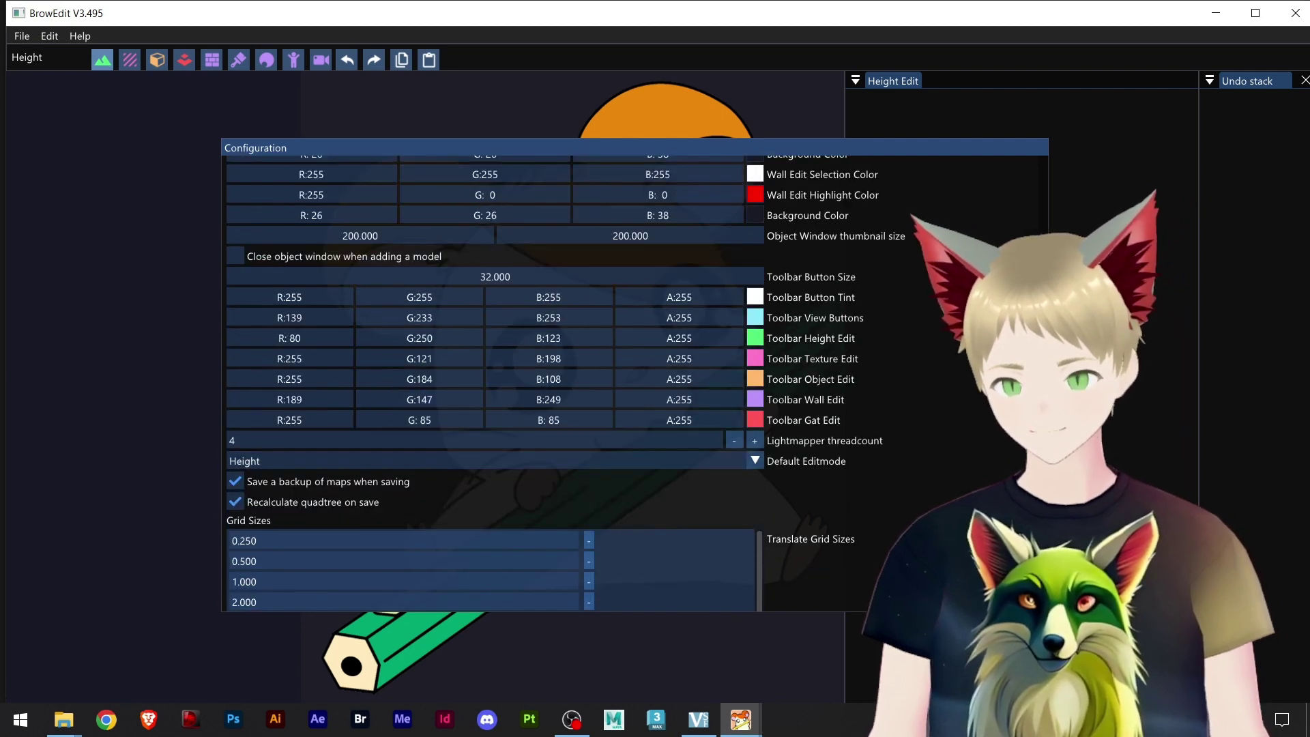
scroll(892, 412, "down", 4)
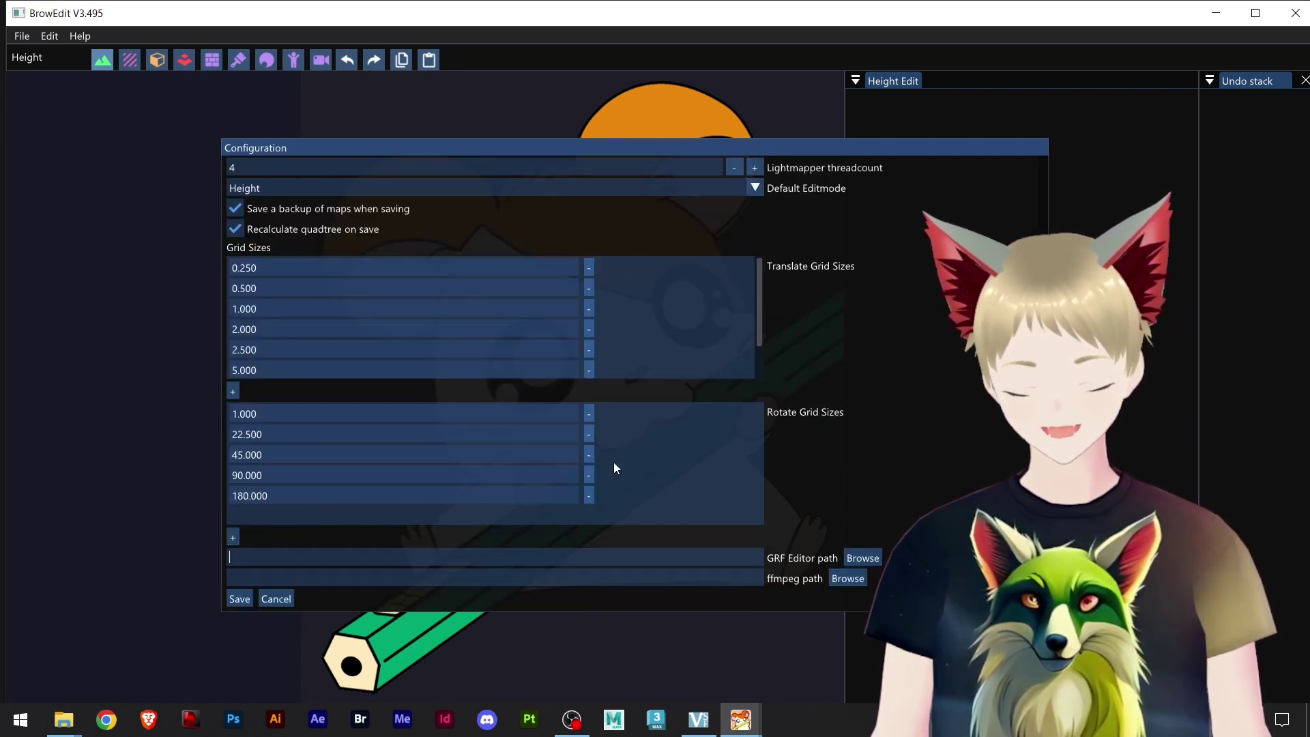
left_click(862, 555)
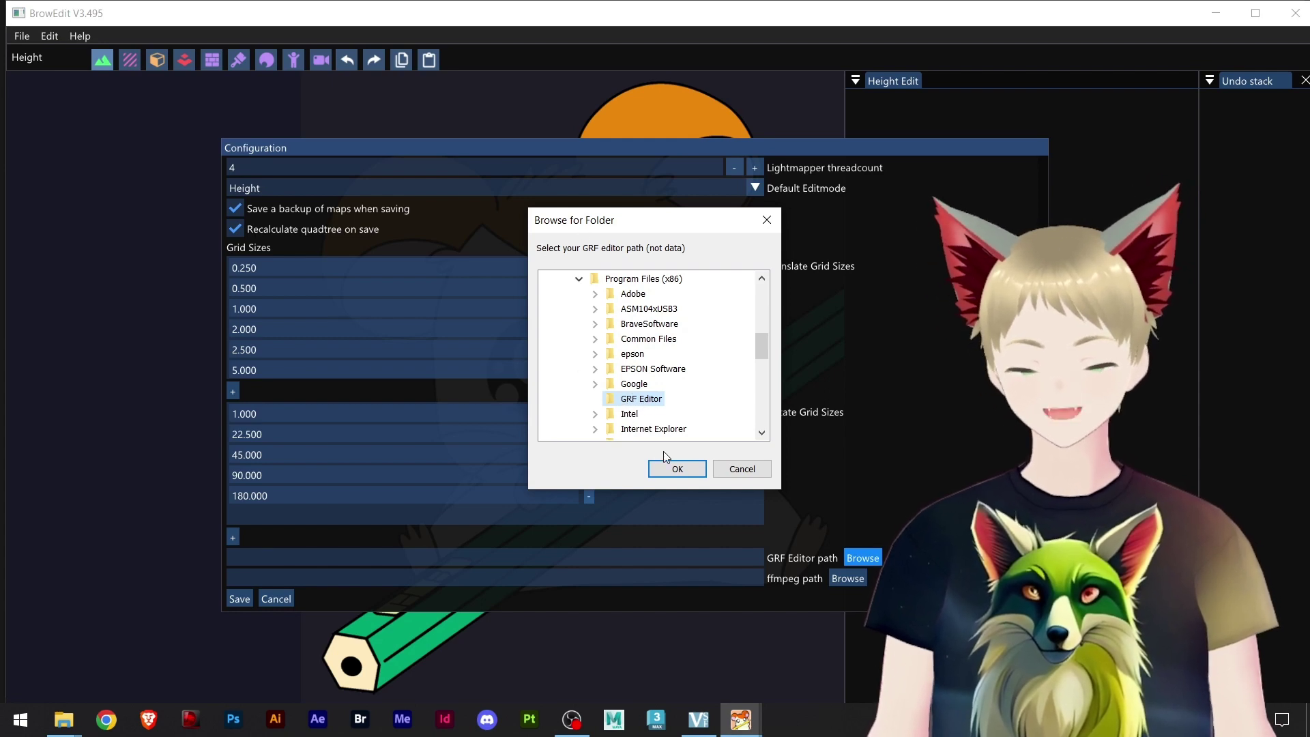
left_click(676, 468)
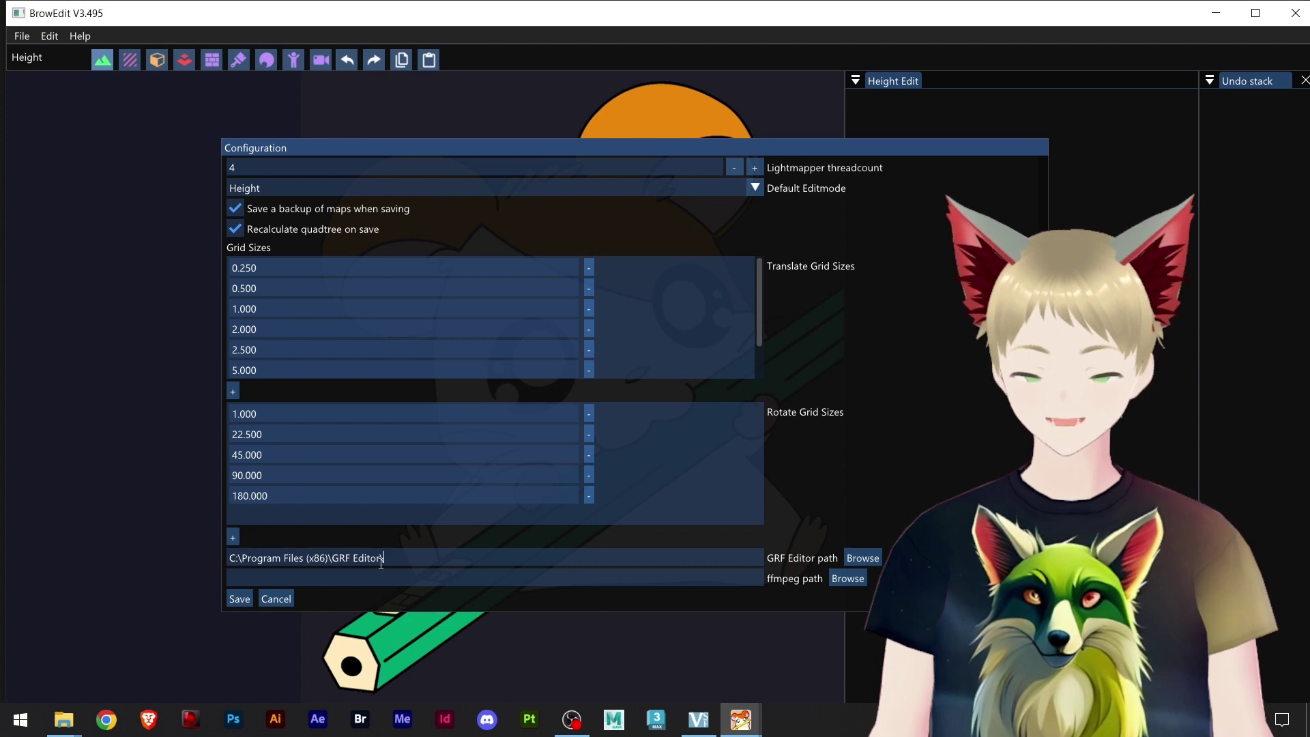
left_click(478, 578)
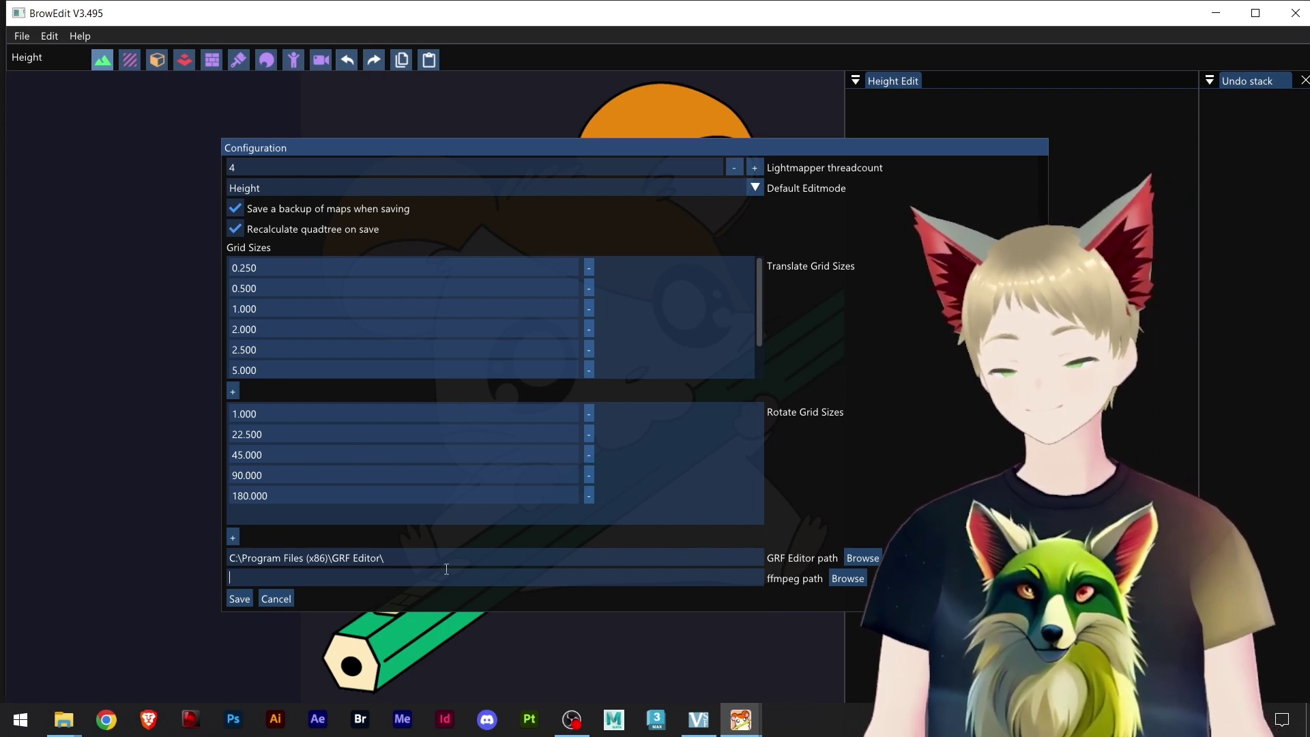
- Save the configuration changes, cancelling an accidental new-map dialog
left_click(243, 599)
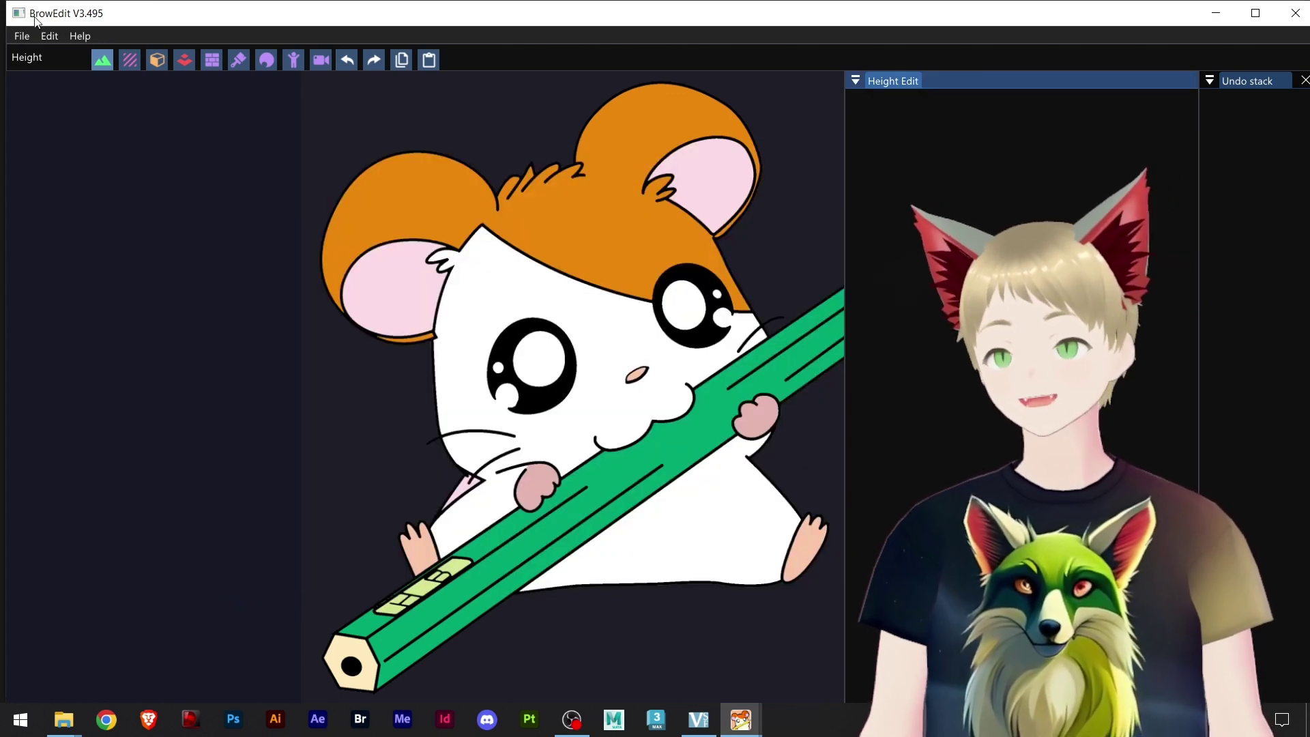
left_click(22, 35)
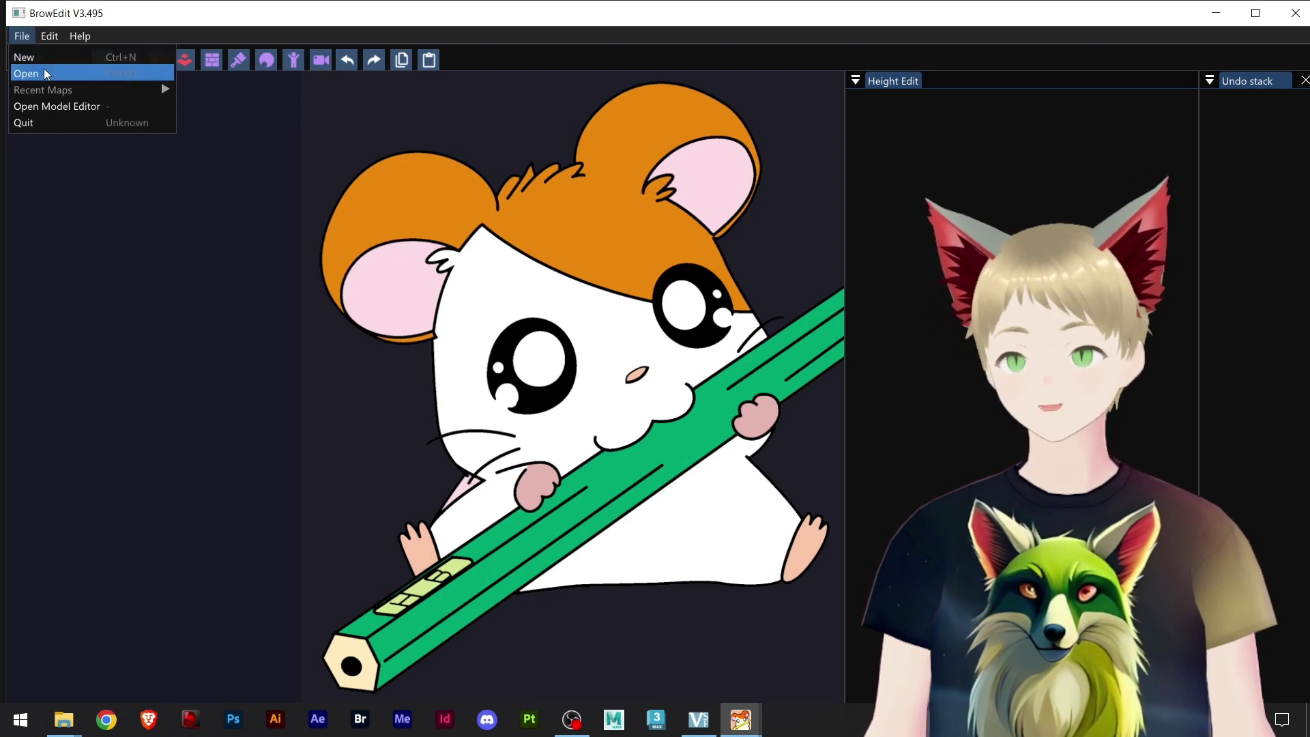
left_click(34, 56)
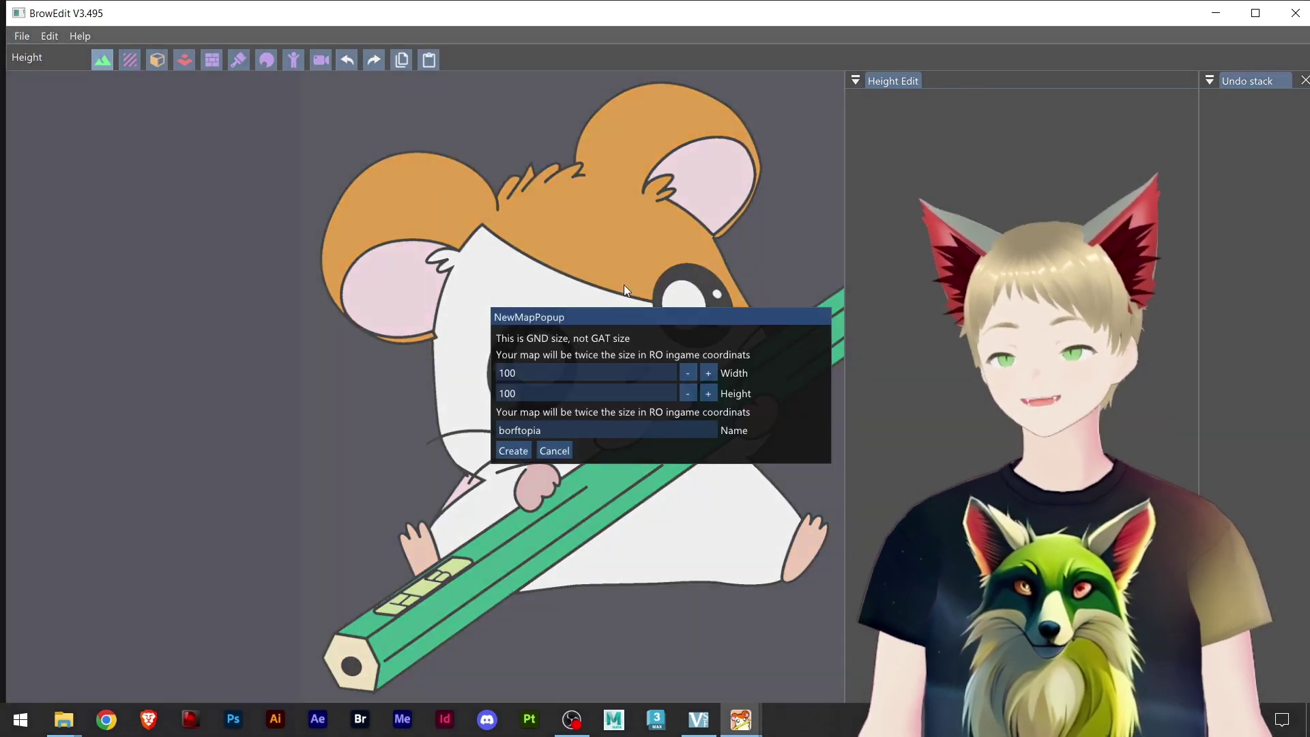
left_click(554, 451)
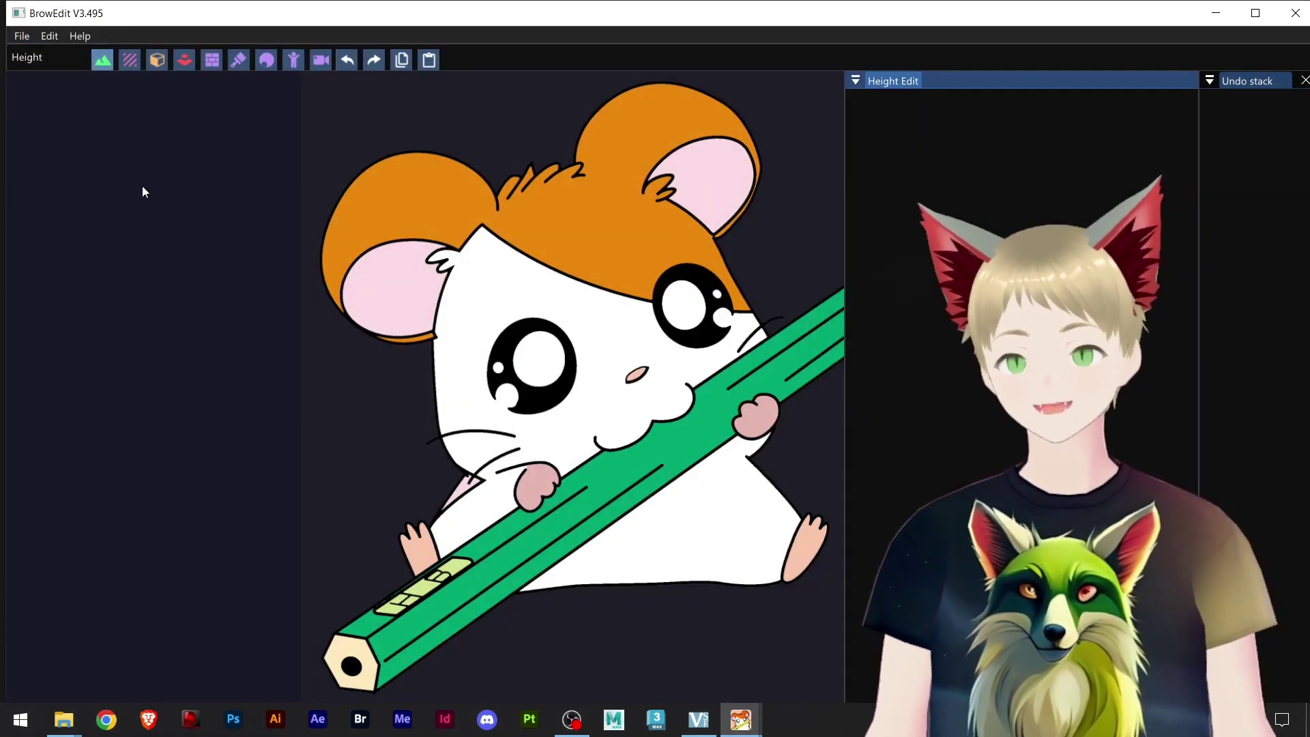
- Open data\pprontera.rsw by filtering the map list for 'pro'
left_click(22, 34)
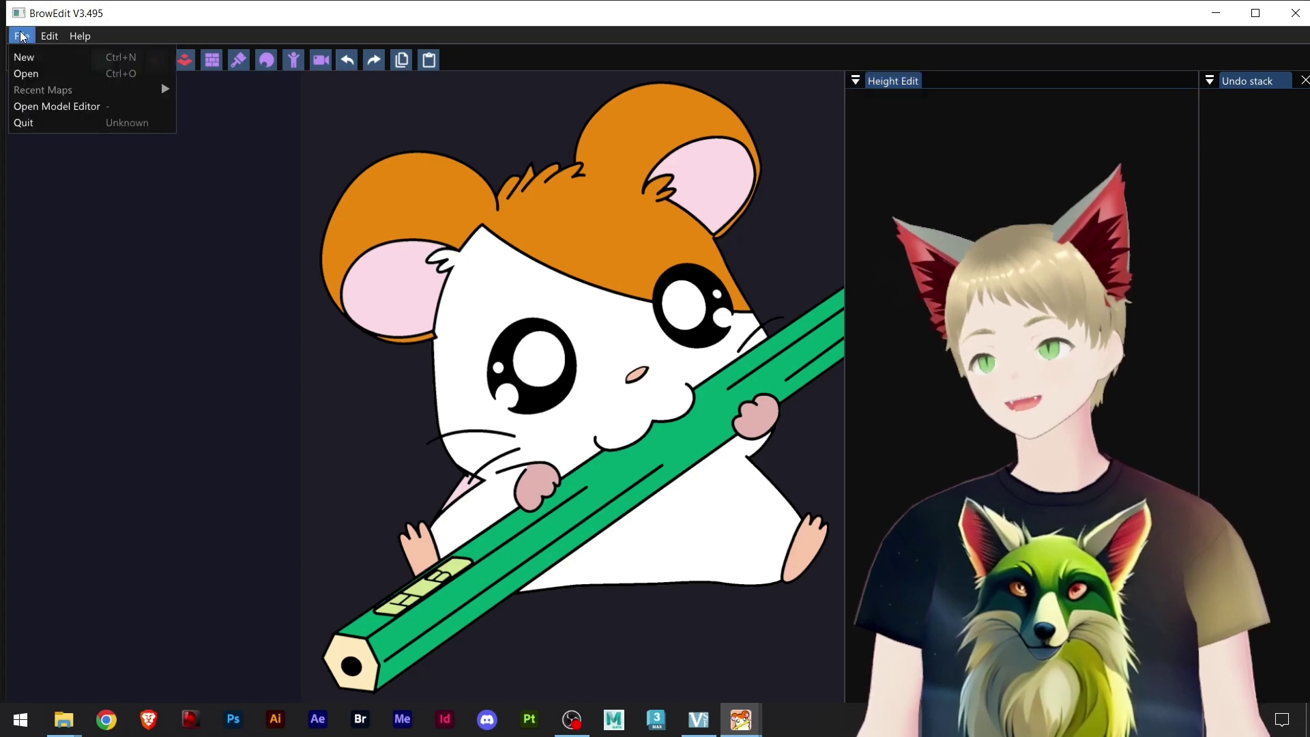
left_click(50, 72)
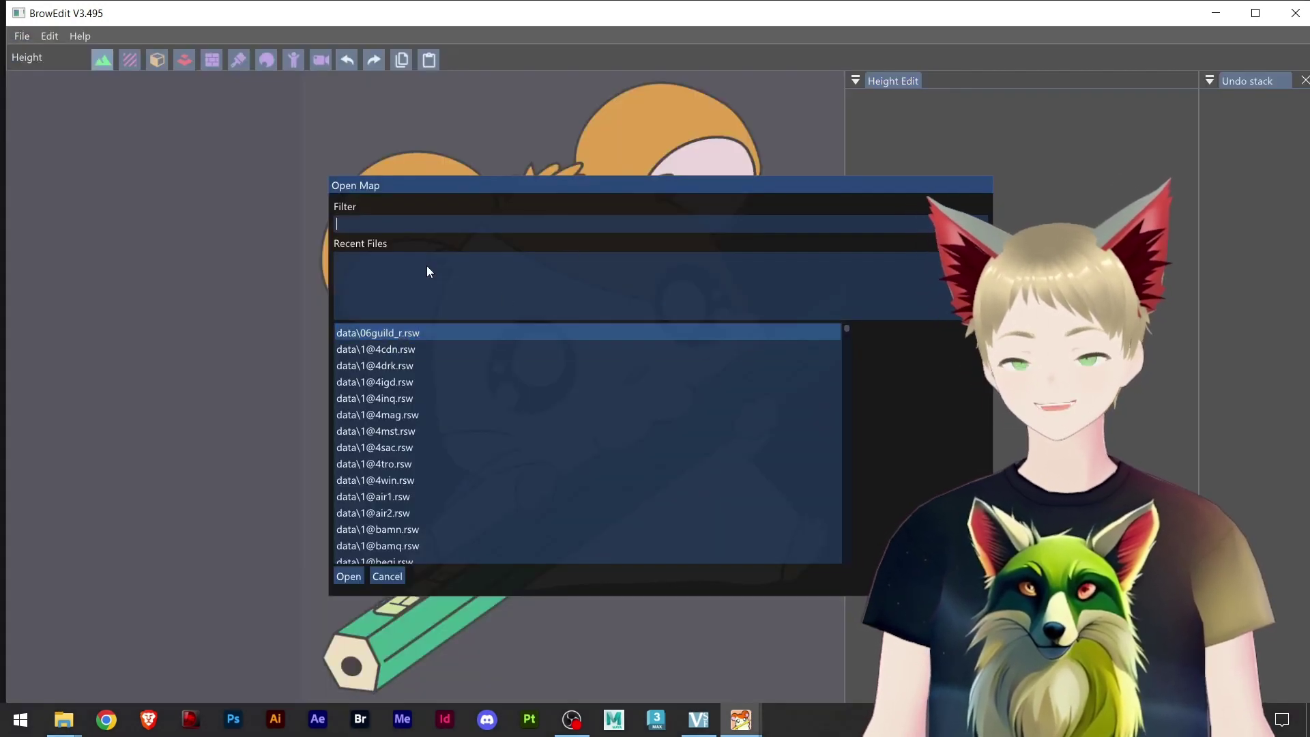
type("pro")
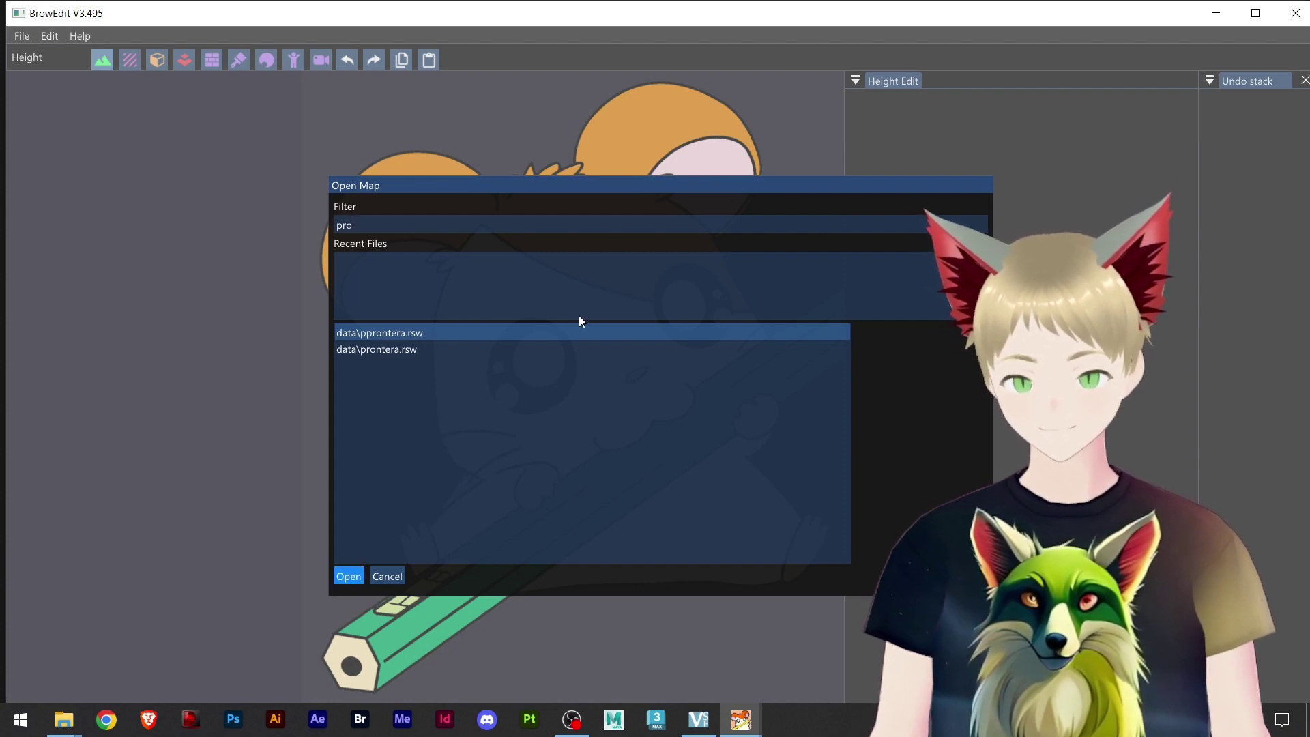
key("Return")
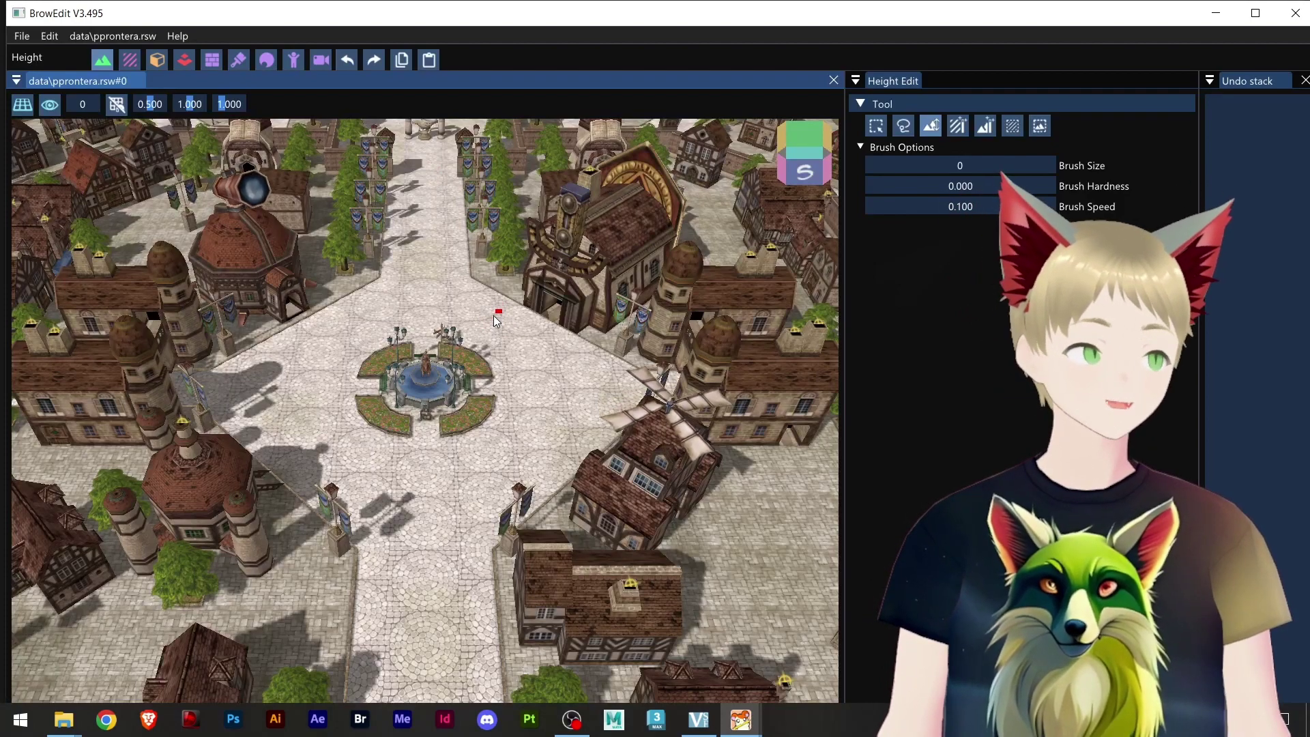
scroll(411, 430, "up", 1)
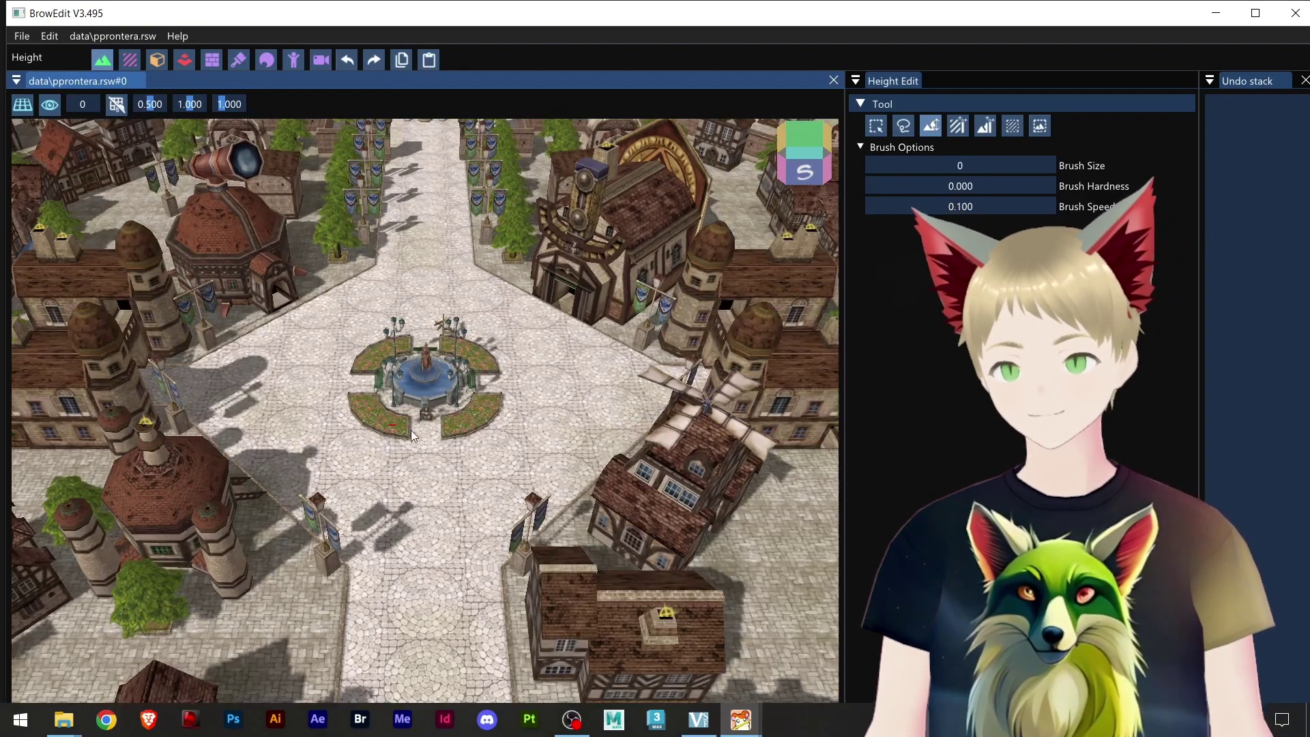
scroll(411, 430, "up", 1)
scroll(436, 394, "down", 5)
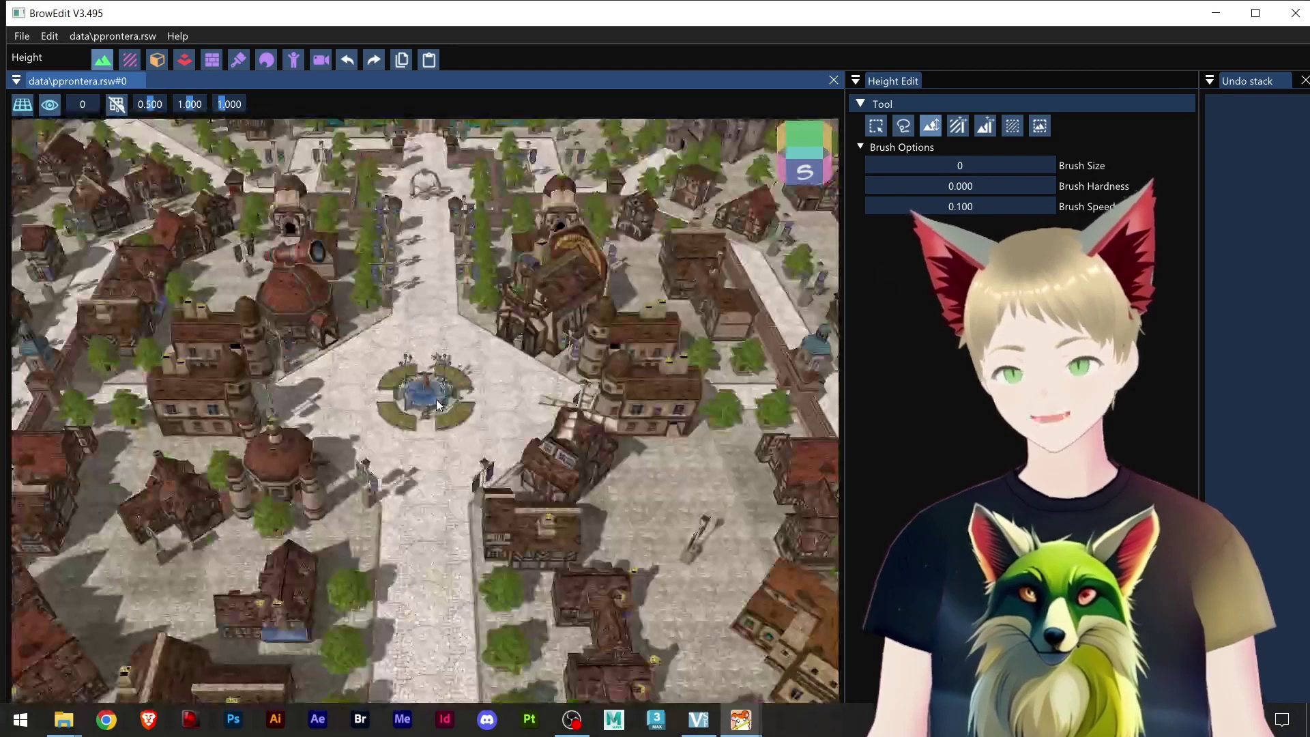
scroll(436, 399, "up", 5)
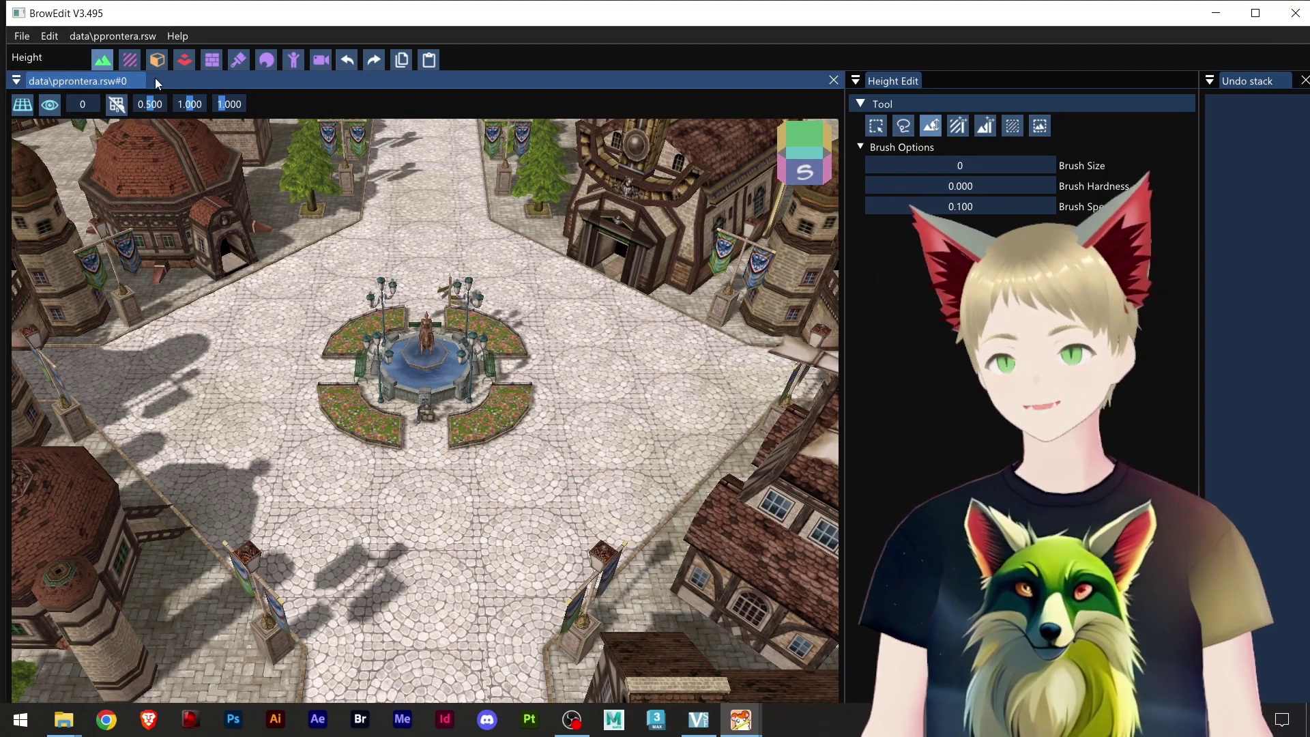
- Enter Object mode and browse the Effects folder in the Object Picker
left_click(157, 60)
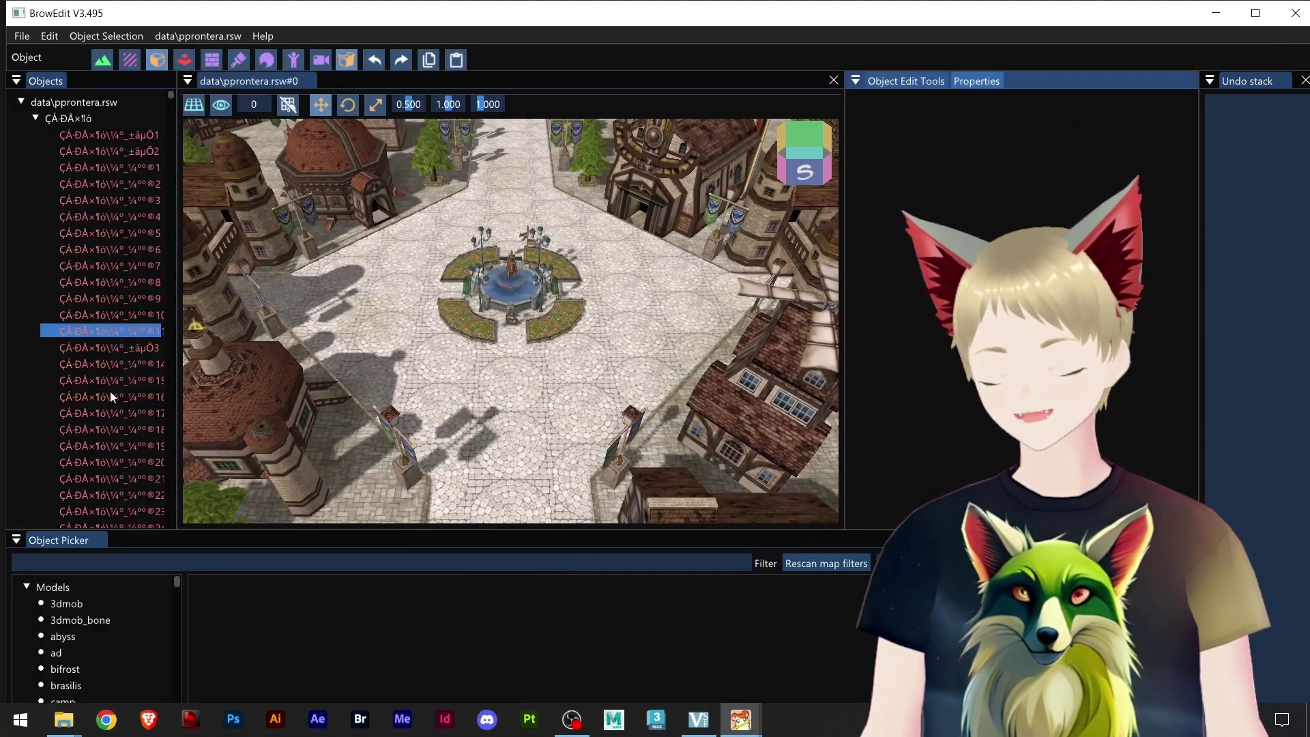
scroll(121, 614, "down", 10)
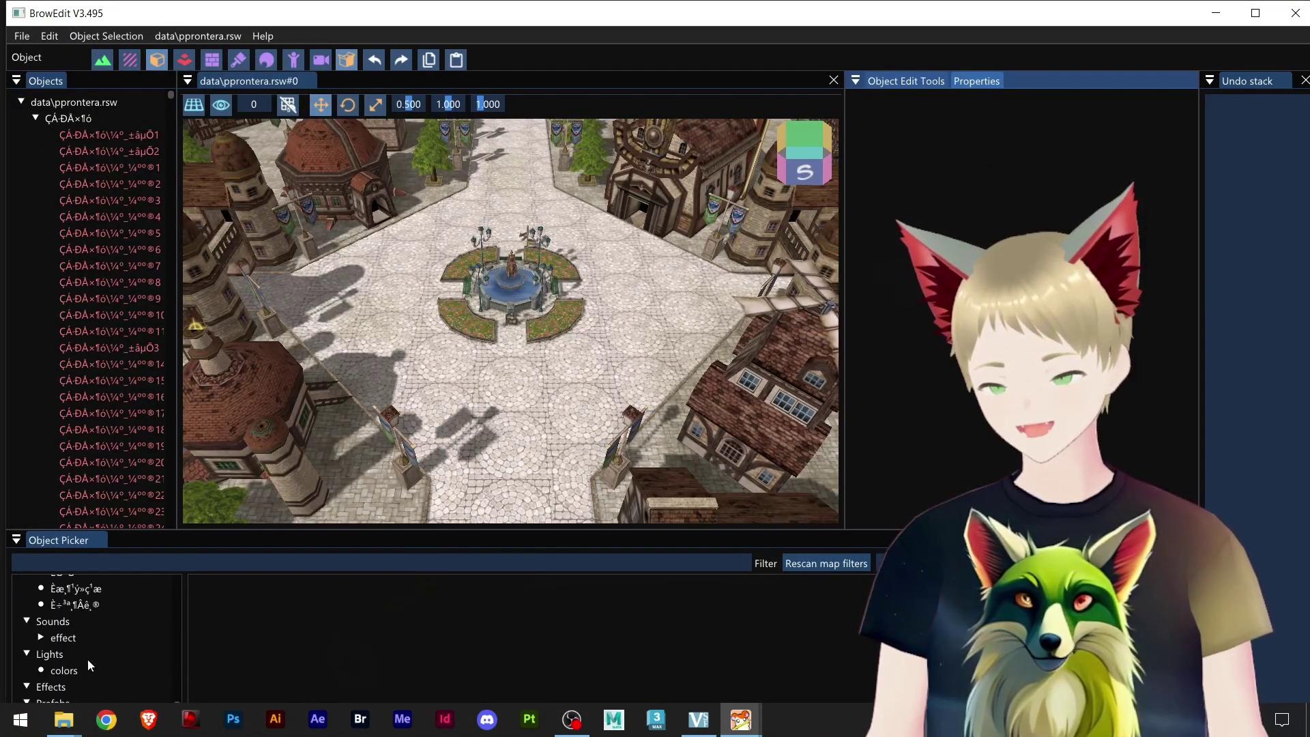
left_click(48, 686)
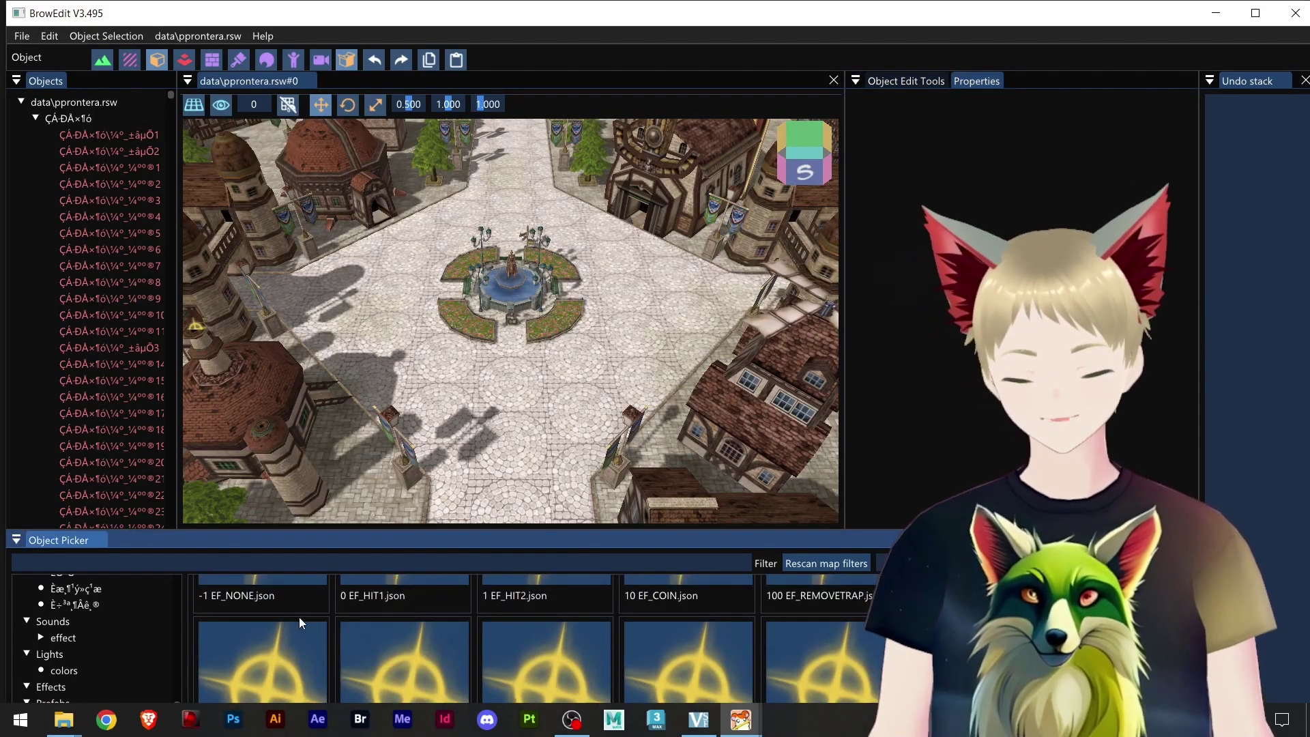
scroll(565, 606, "down", 5)
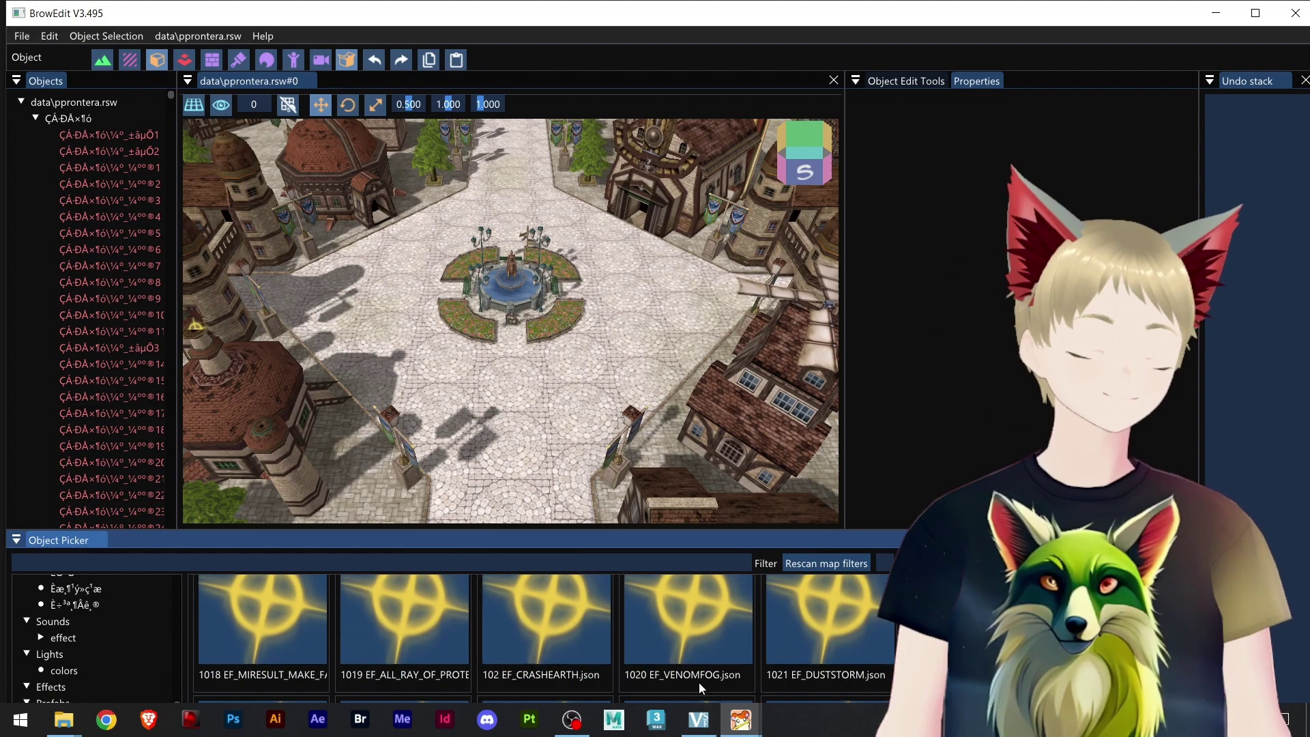
- Close BrowEdit 3 and relaunch BrowEdit_3_Patcher from the Browedit 3 folder
left_click(1293, 20)
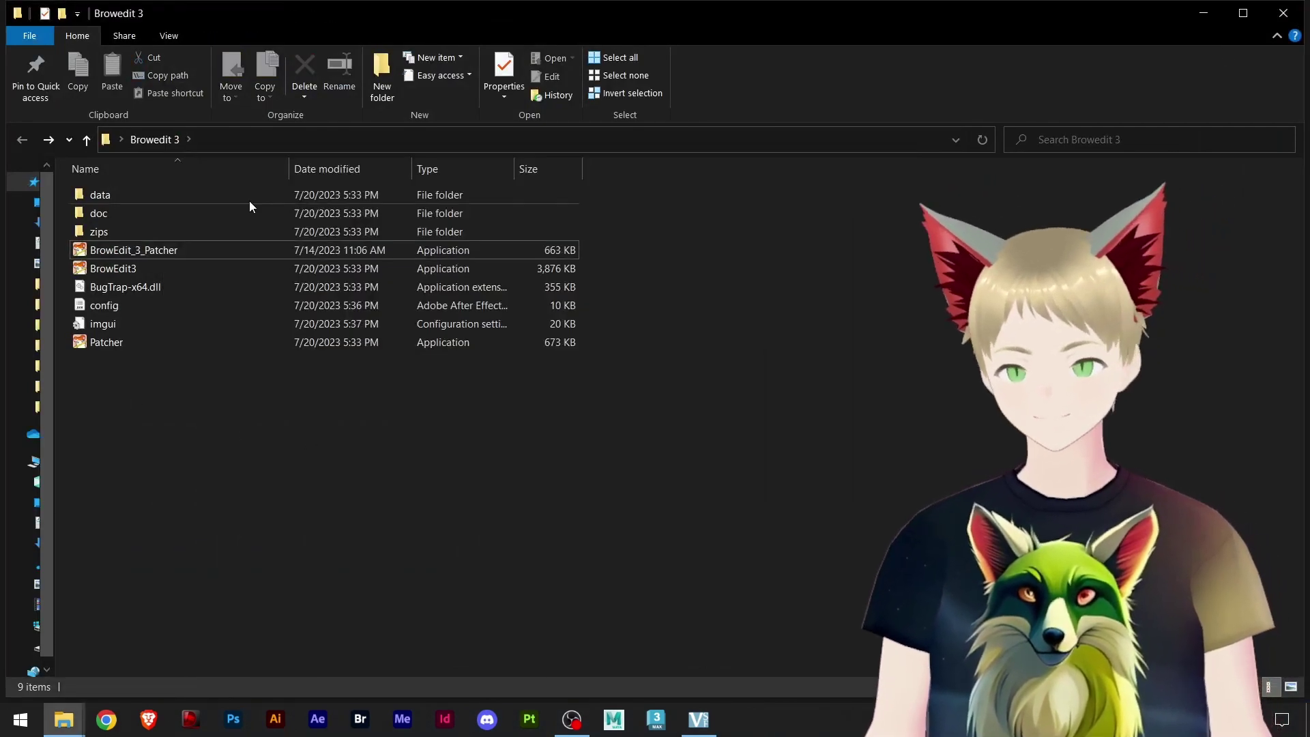
double_click(119, 250)
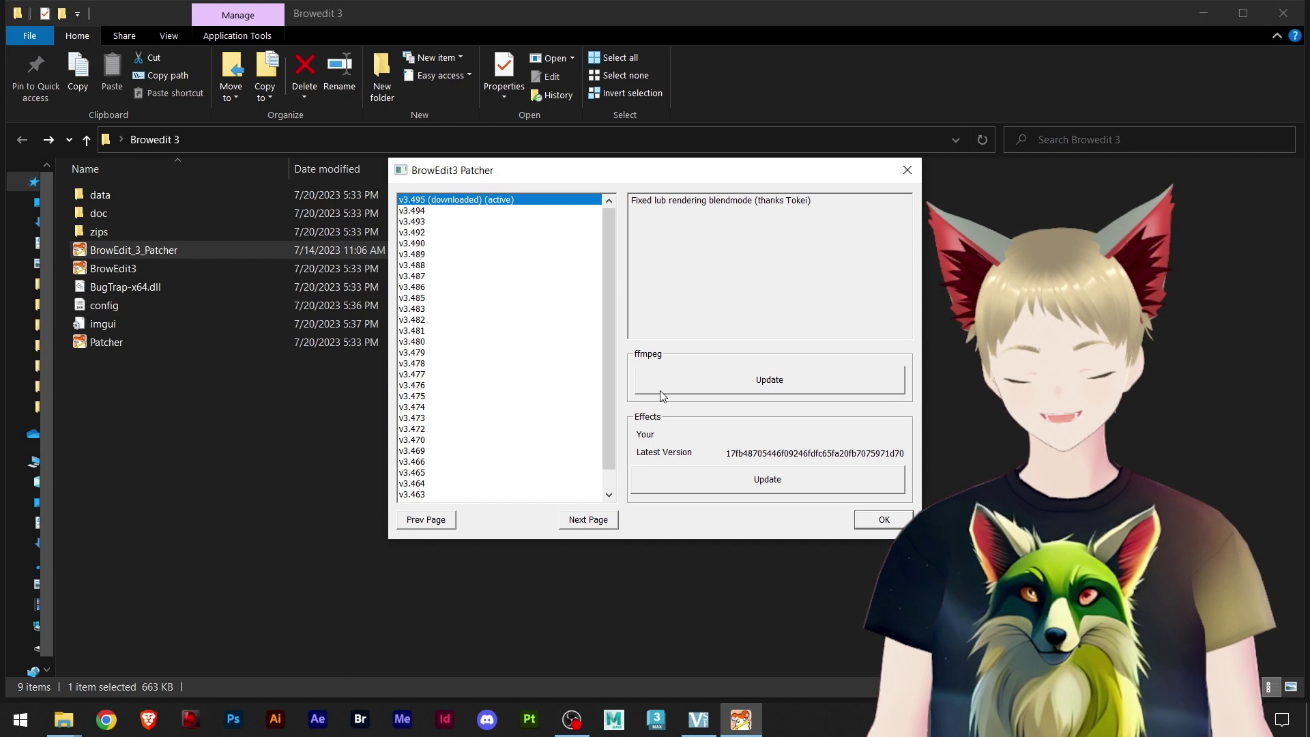
- Install ffmpeg through the patcher's Update, then close it to relaunch BrowEdit 3
left_click(696, 380)
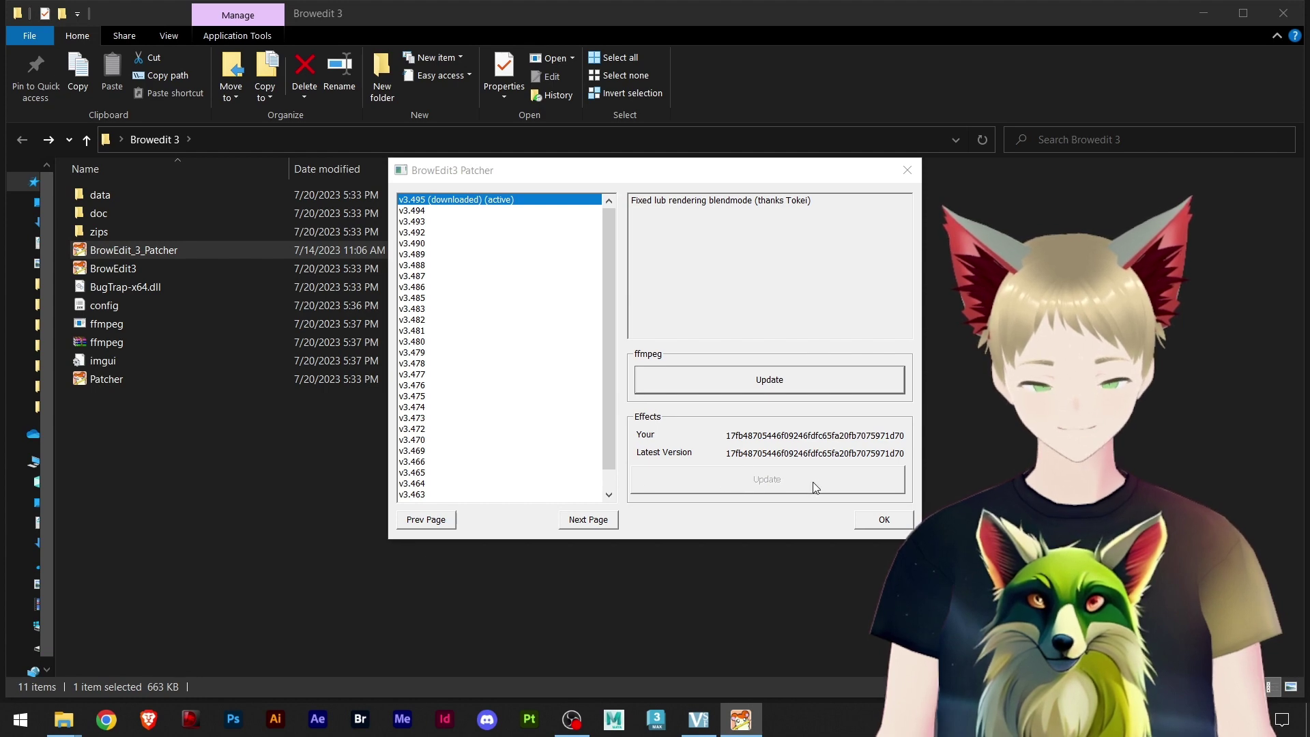
left_click(885, 520)
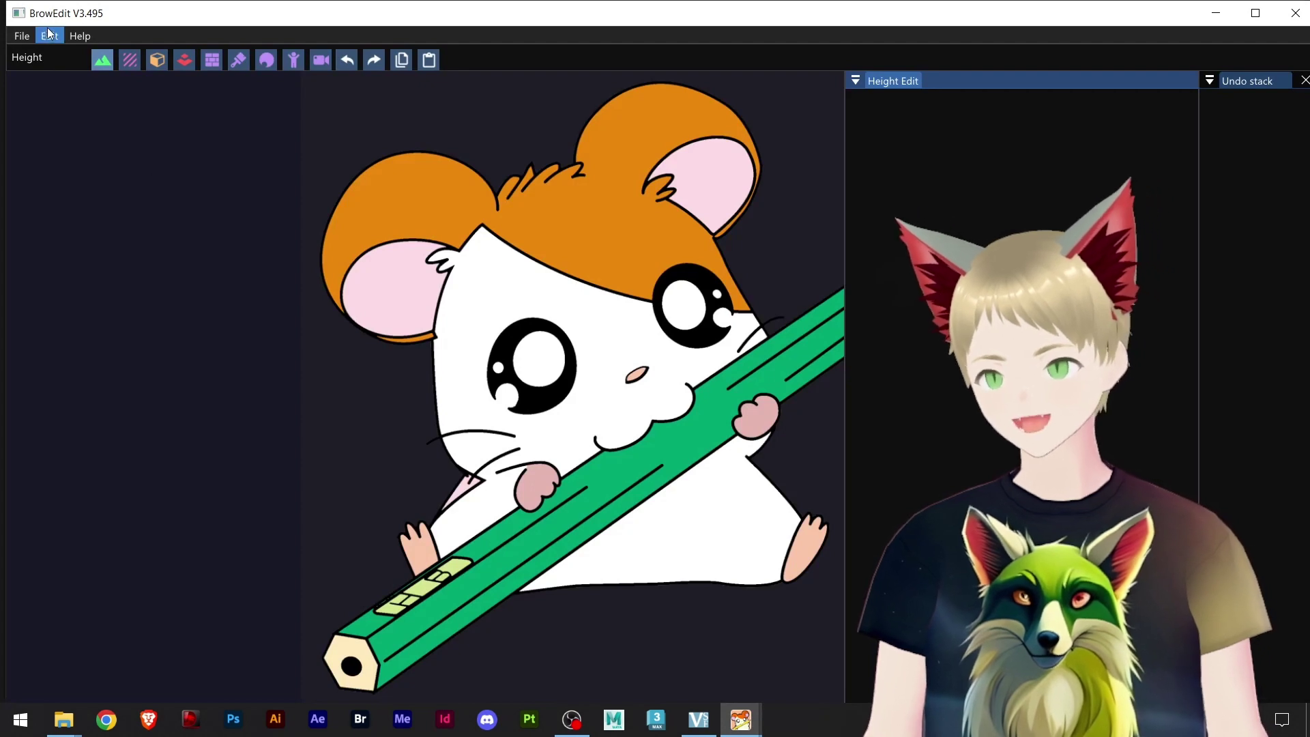
- In the global settings, point the ffmpeg path at ffmpeg.exe in the desktop BrowEdit 3 folder, then save
left_click(49, 36)
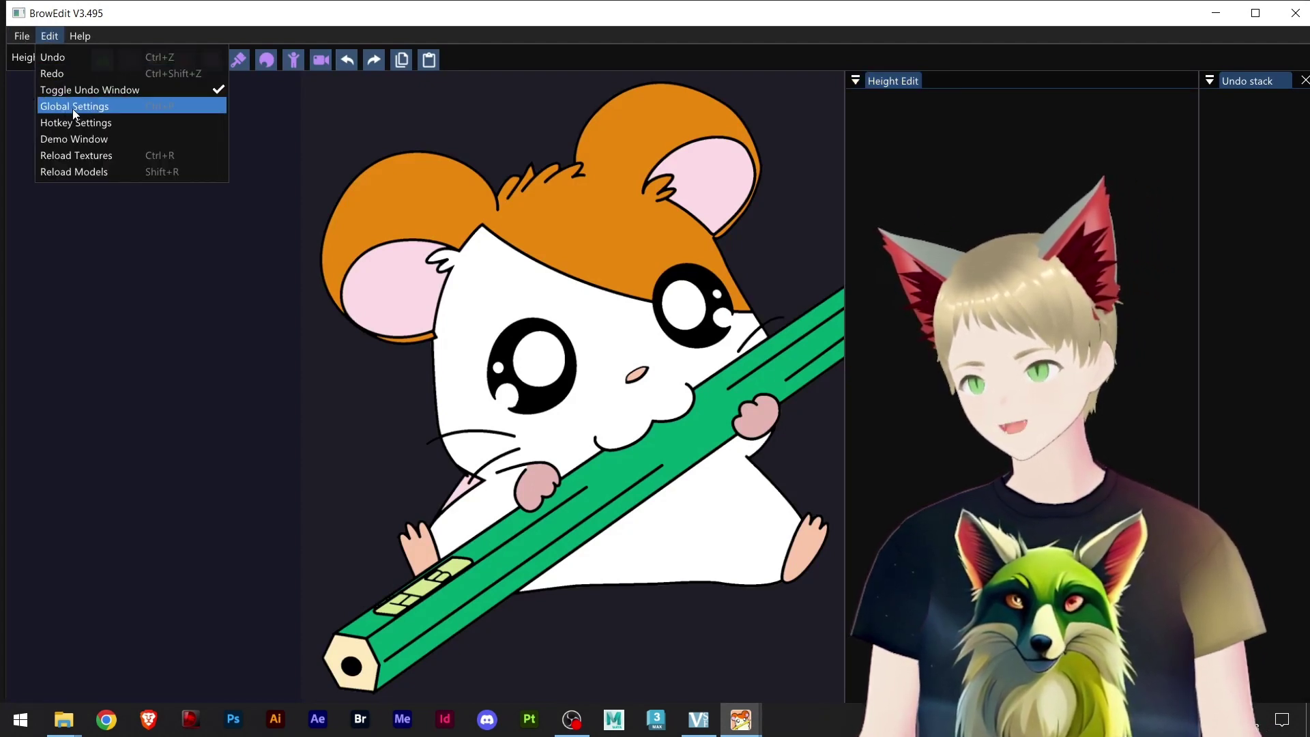
left_click(152, 107)
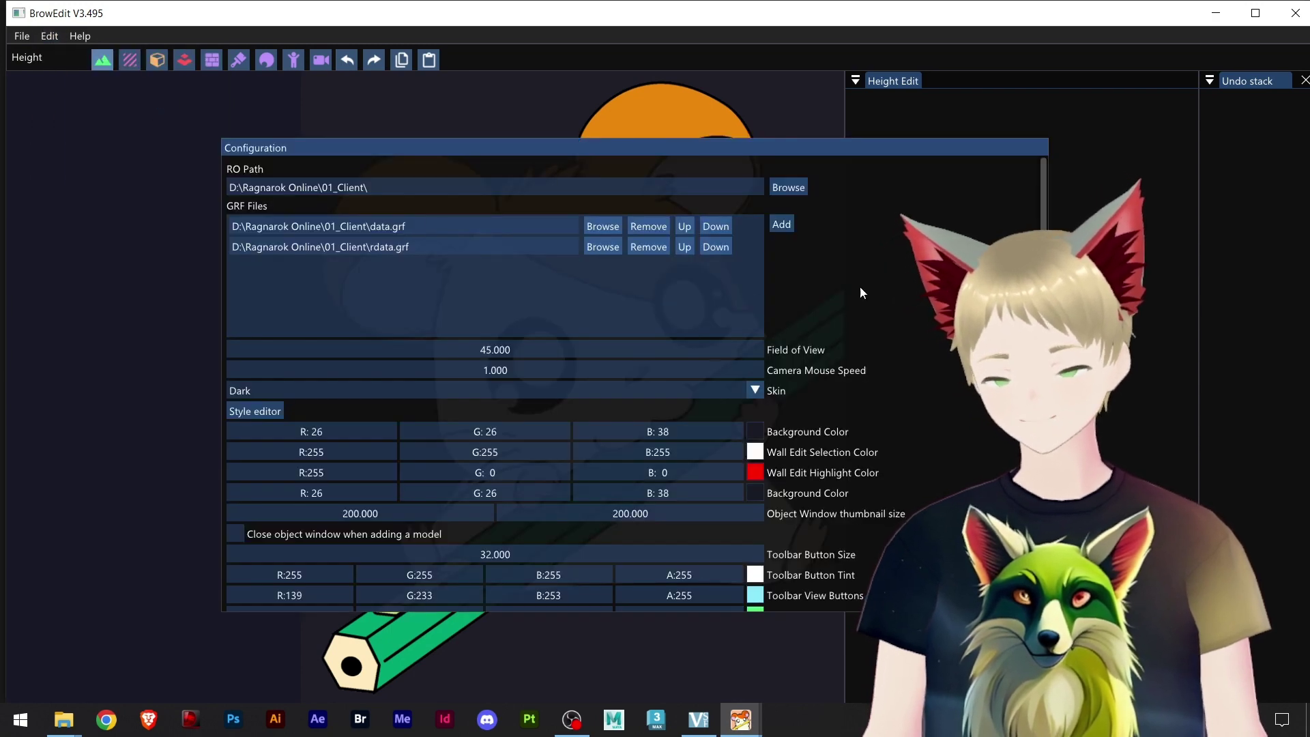
scroll(883, 350, "down", 5)
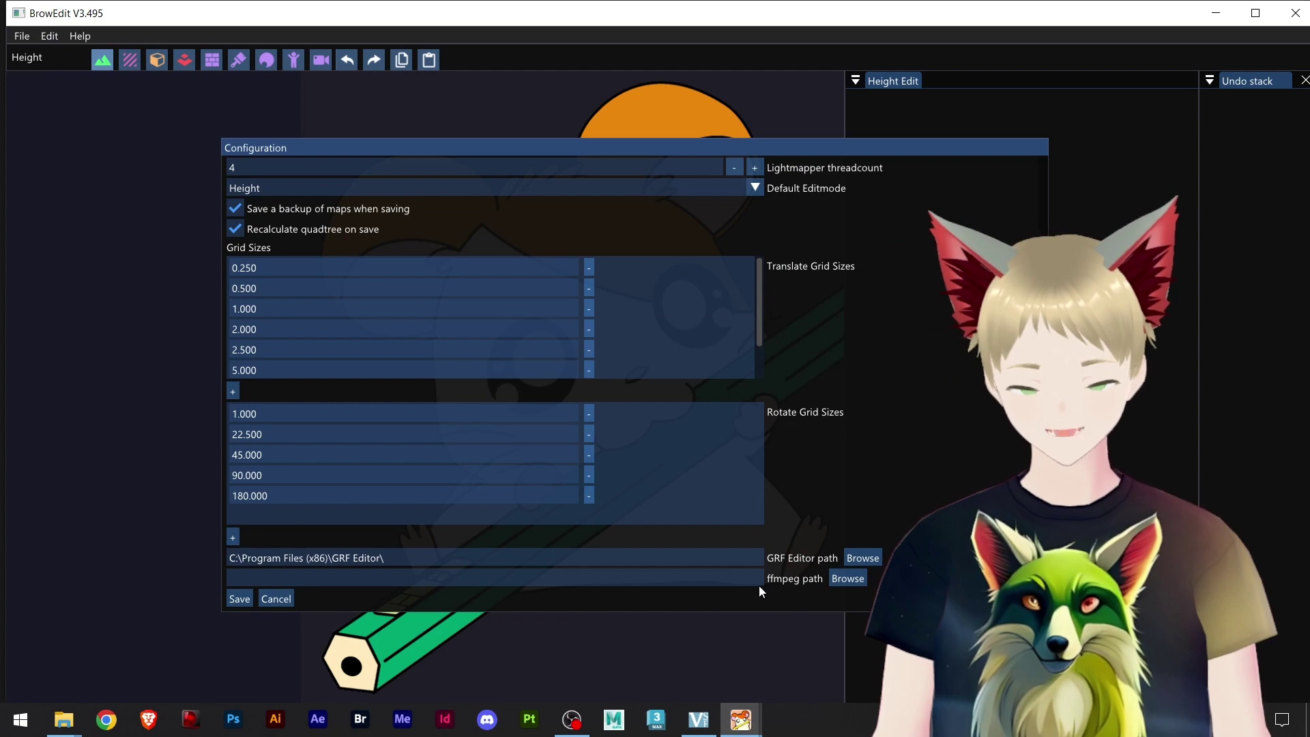
left_click(837, 579)
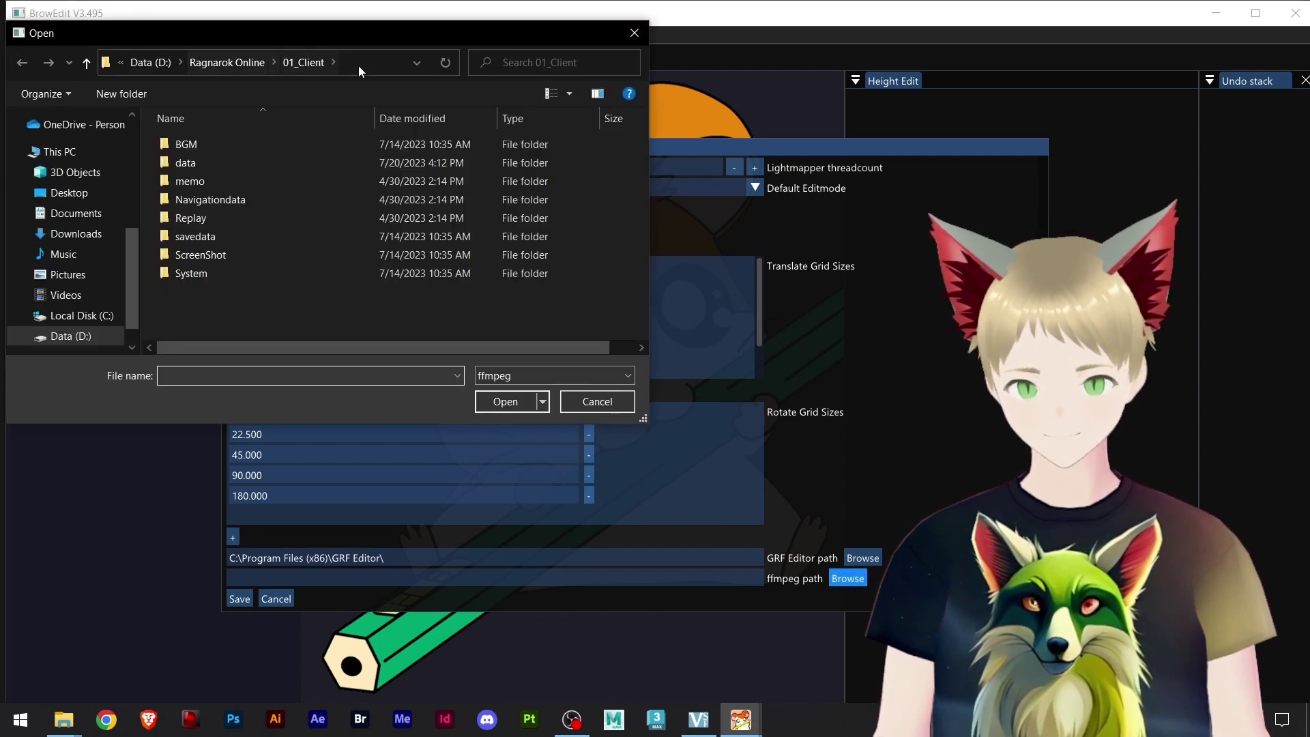
left_click(359, 63)
type("C:\\Users\\Speedrun\\Desktop\\BrowEdit 3")
key("Return")
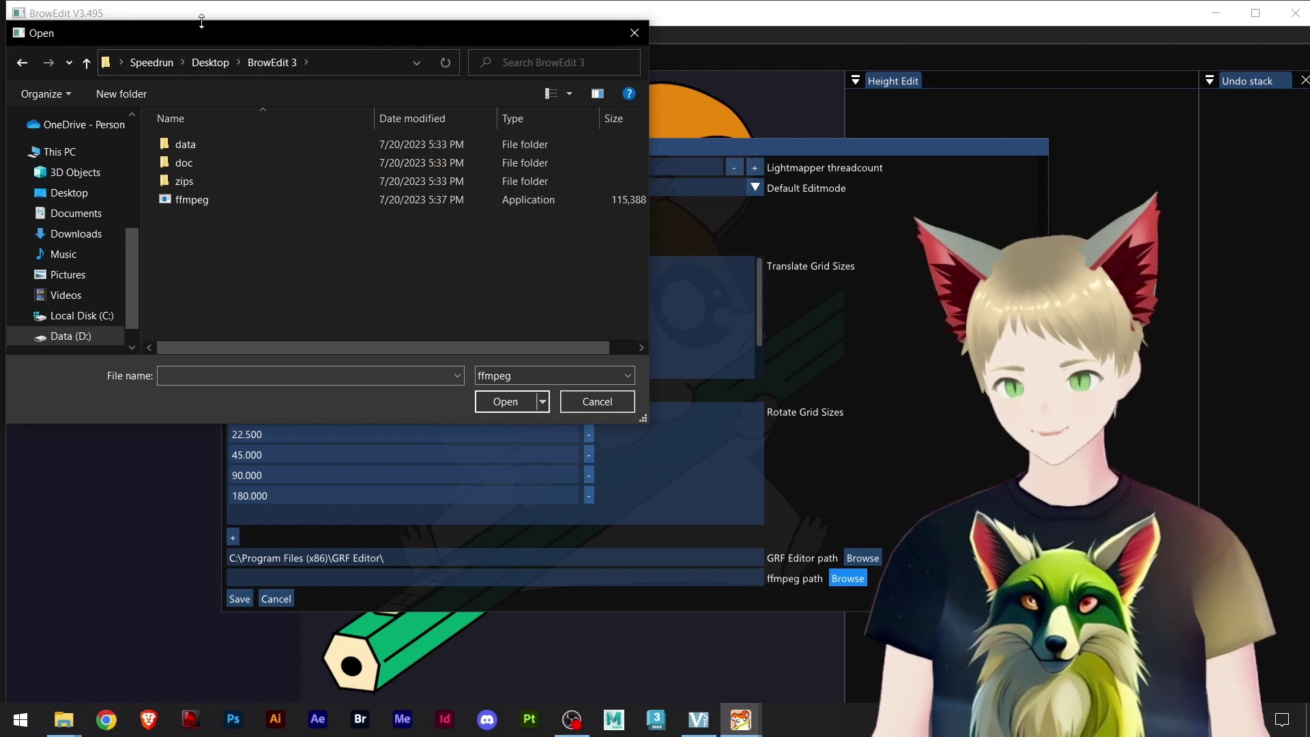
double_click(187, 202)
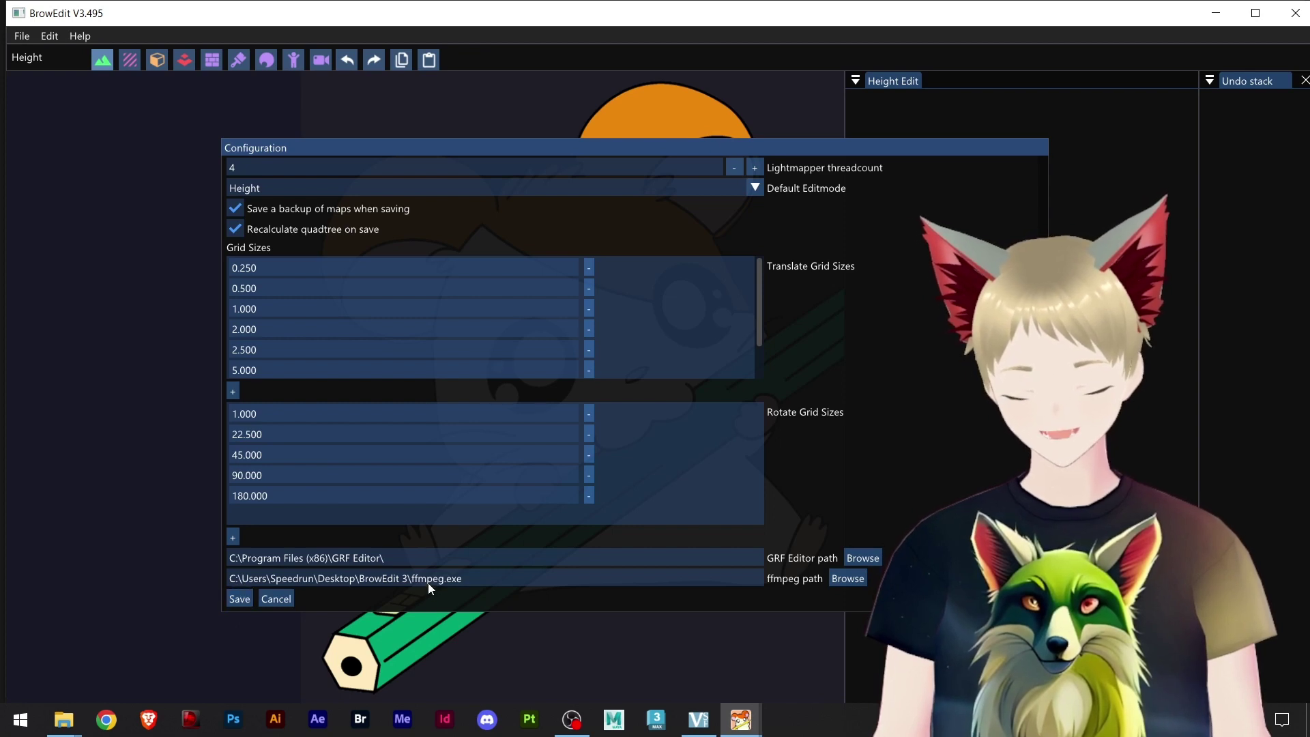
left_click(239, 601)
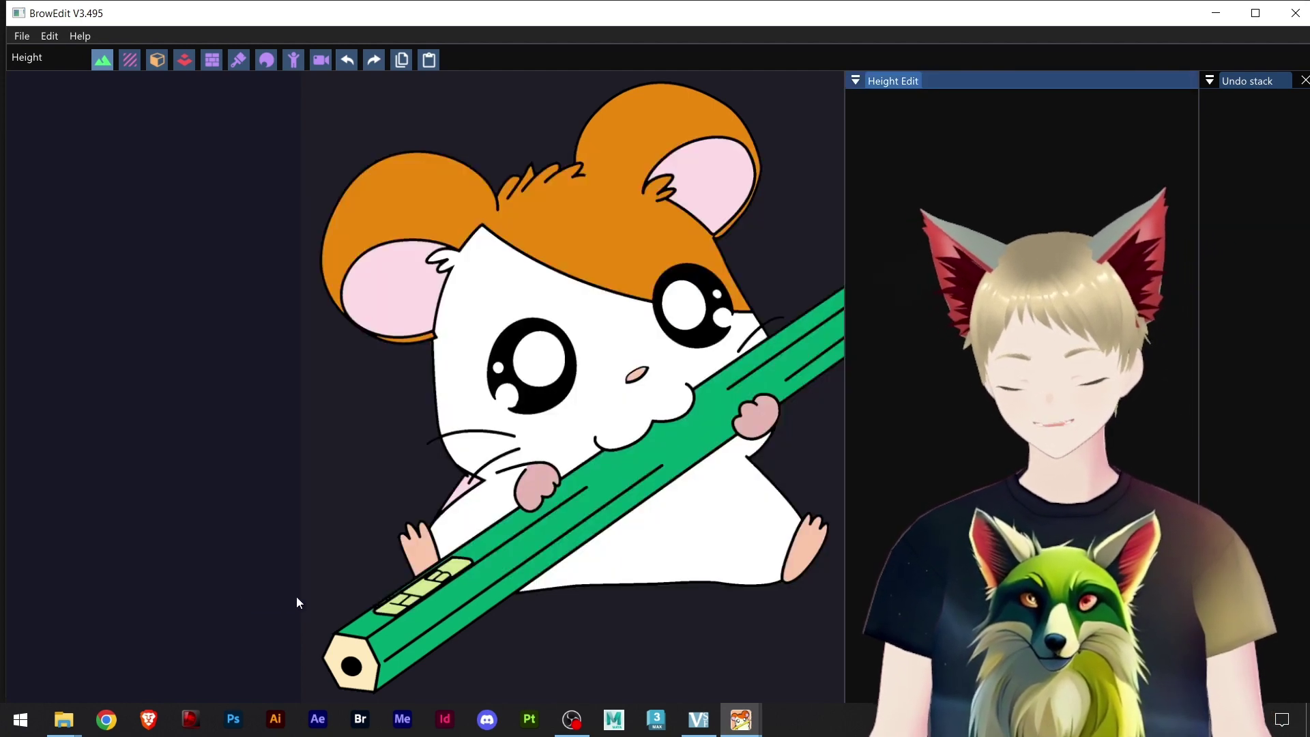
- Close BrowEdit 3, launch BrowEdit_3_Patcher, and update the Effects package to the latest version
left_click(1293, 13)
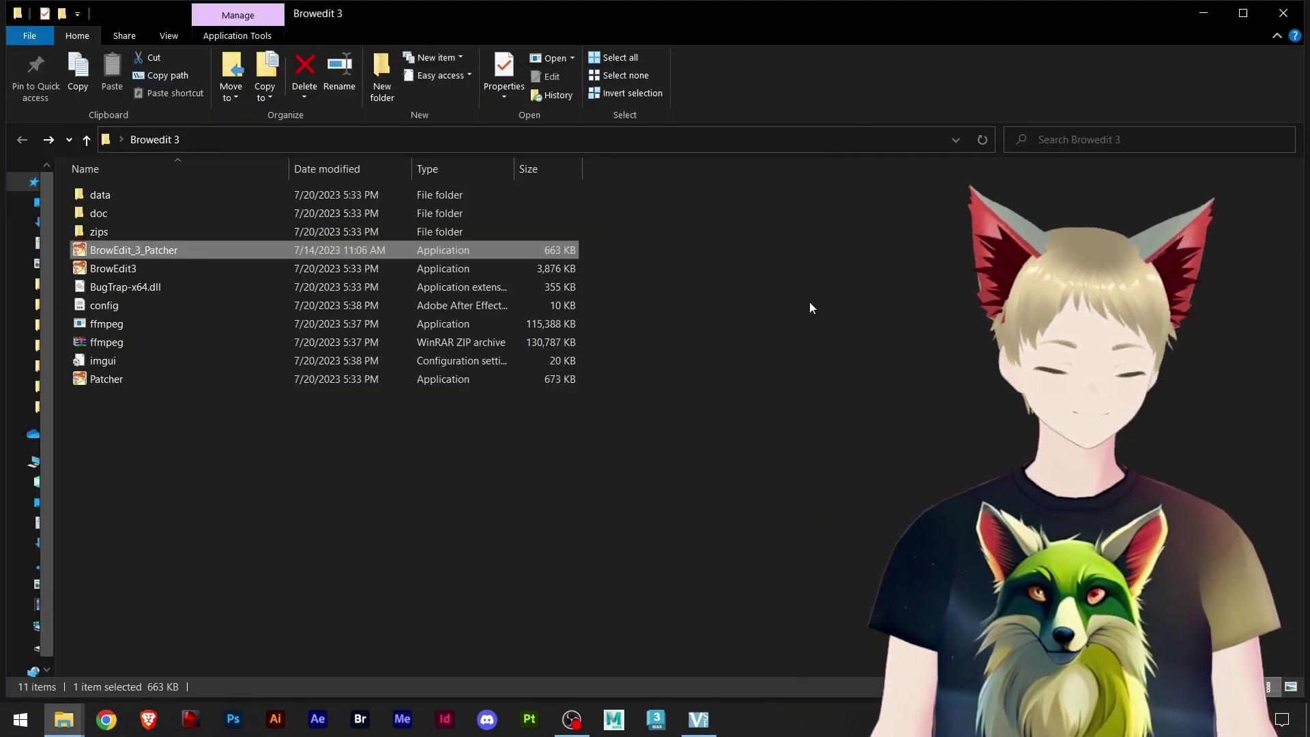
double_click(150, 250)
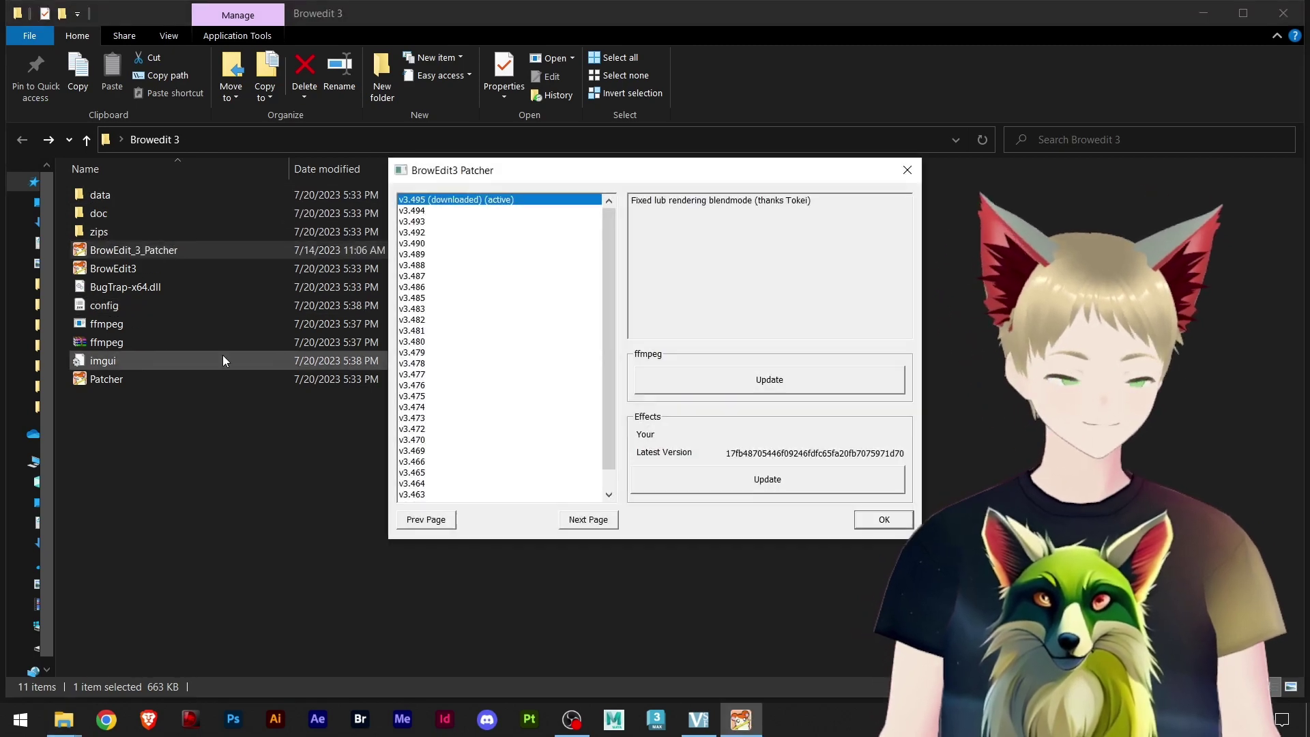
left_click(803, 482)
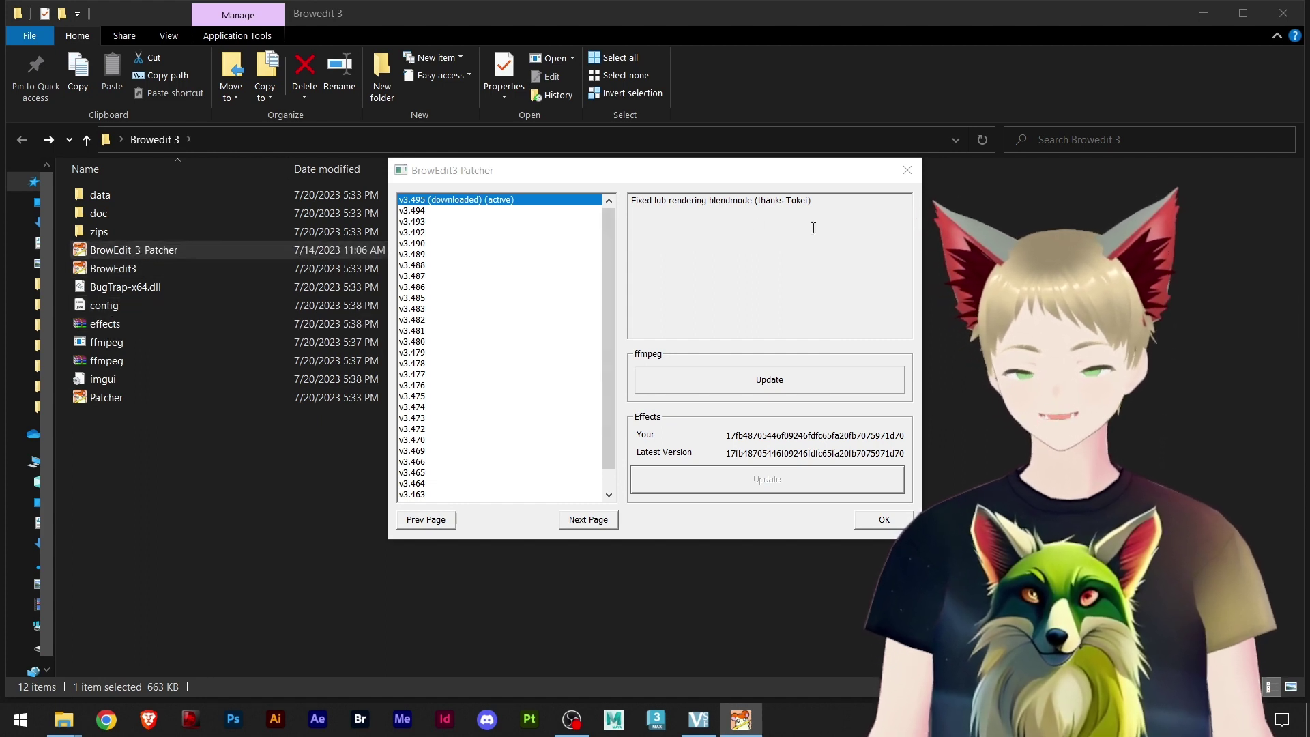
- Close the patcher and relaunch BrowEdit3 from the Browedit 3 folder
left_click(906, 170)
left_click(477, 321)
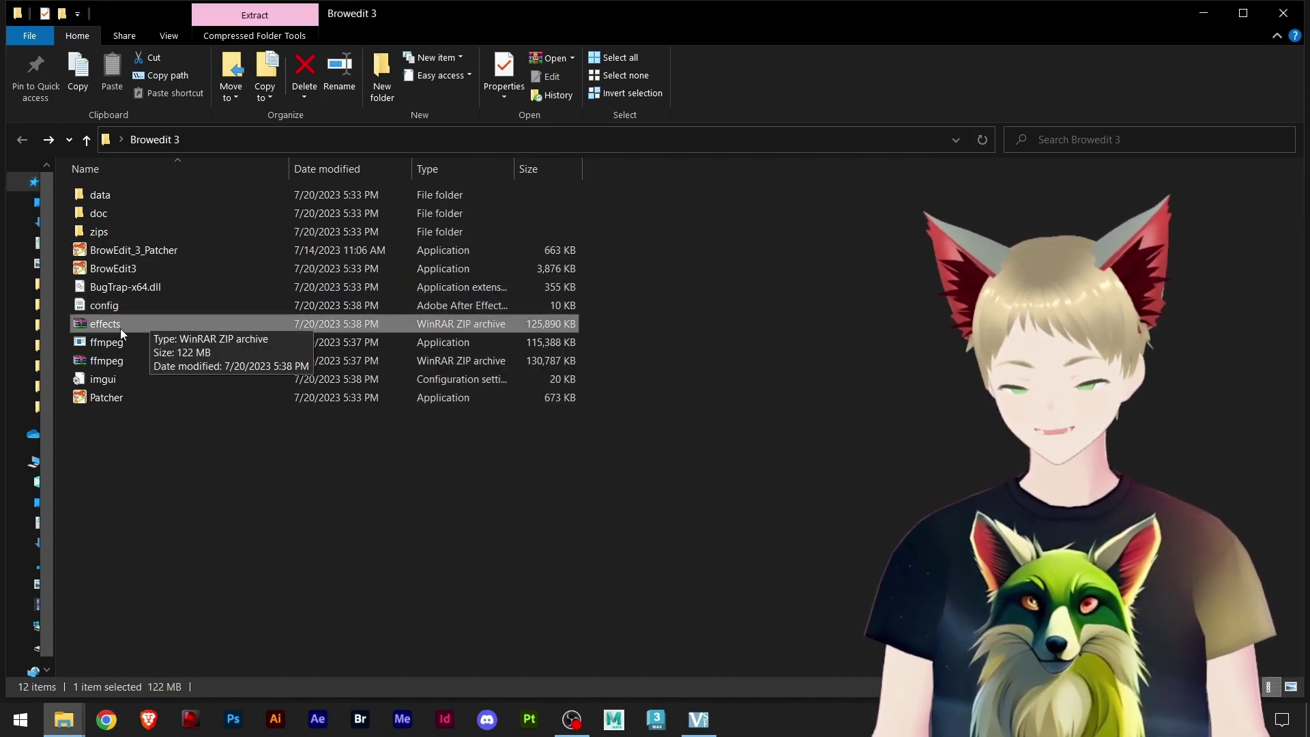
left_click(141, 264)
double_click(140, 266)
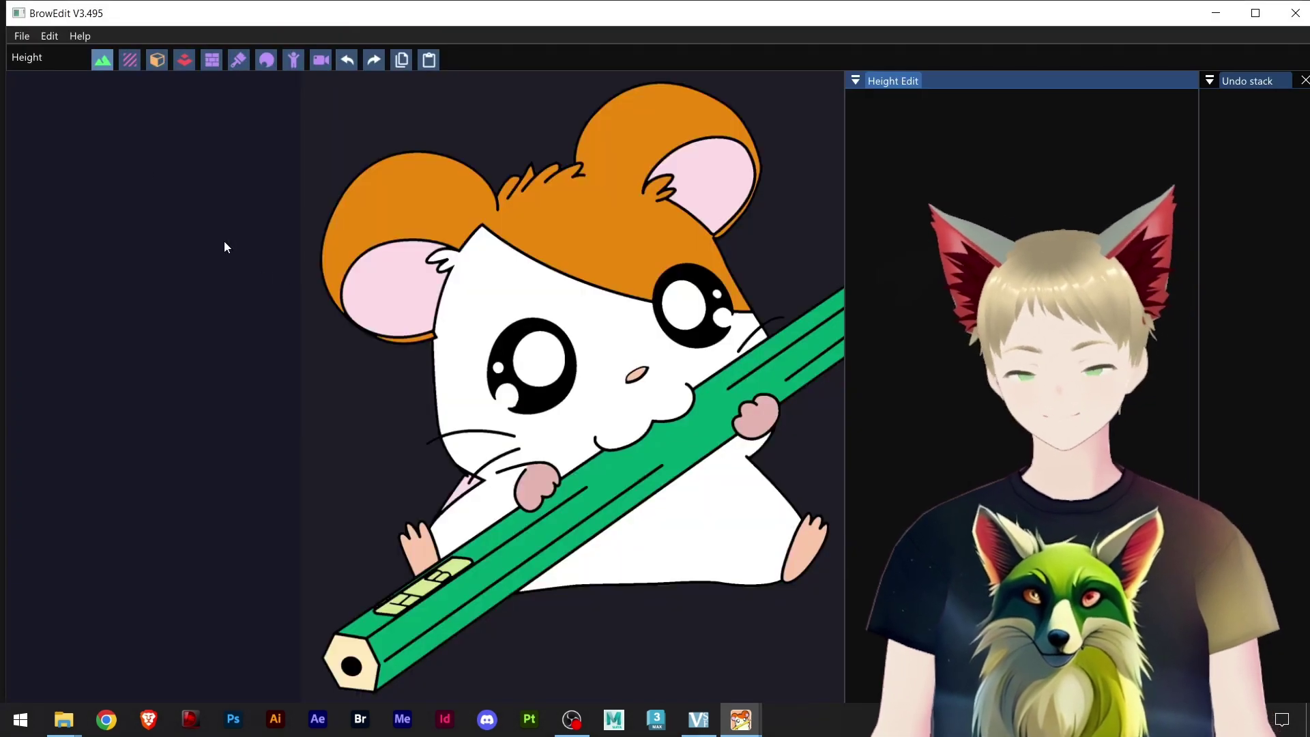
- Open data\pprontera.rsw and switch to Object edit mode
left_click(22, 35)
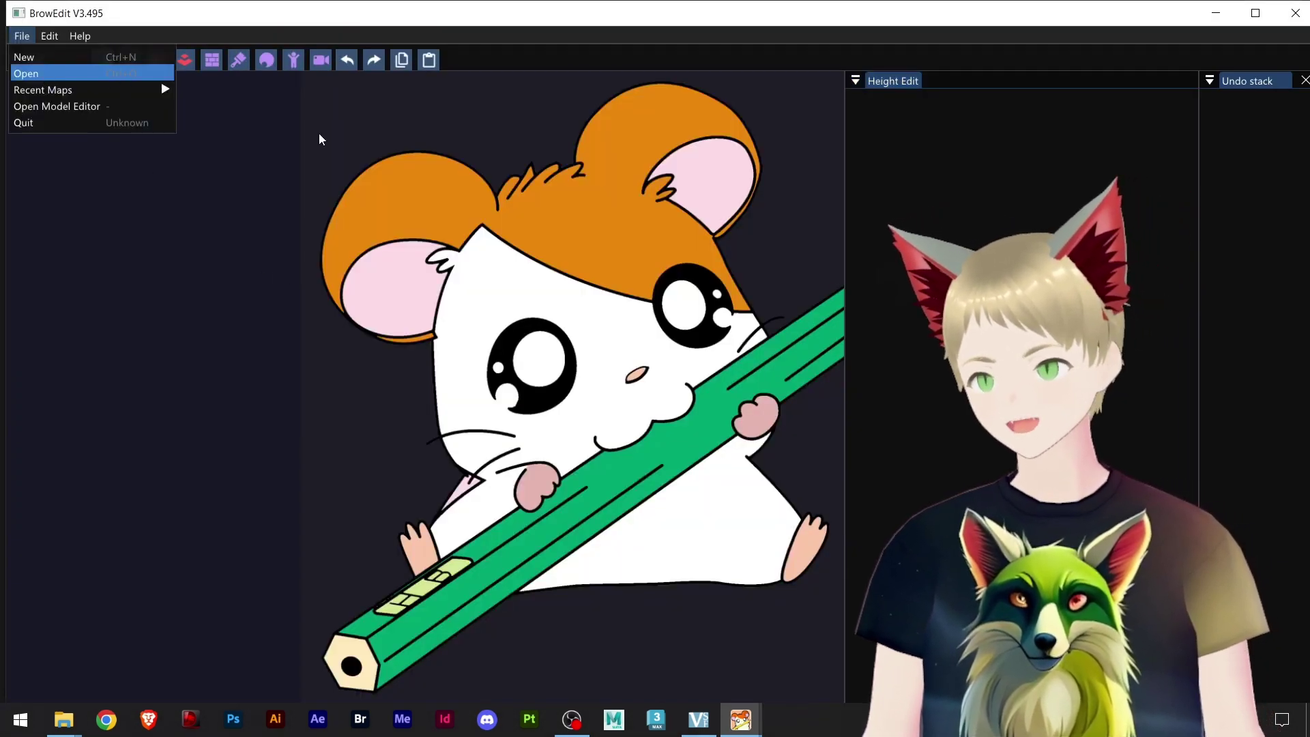
key("ctrl+o")
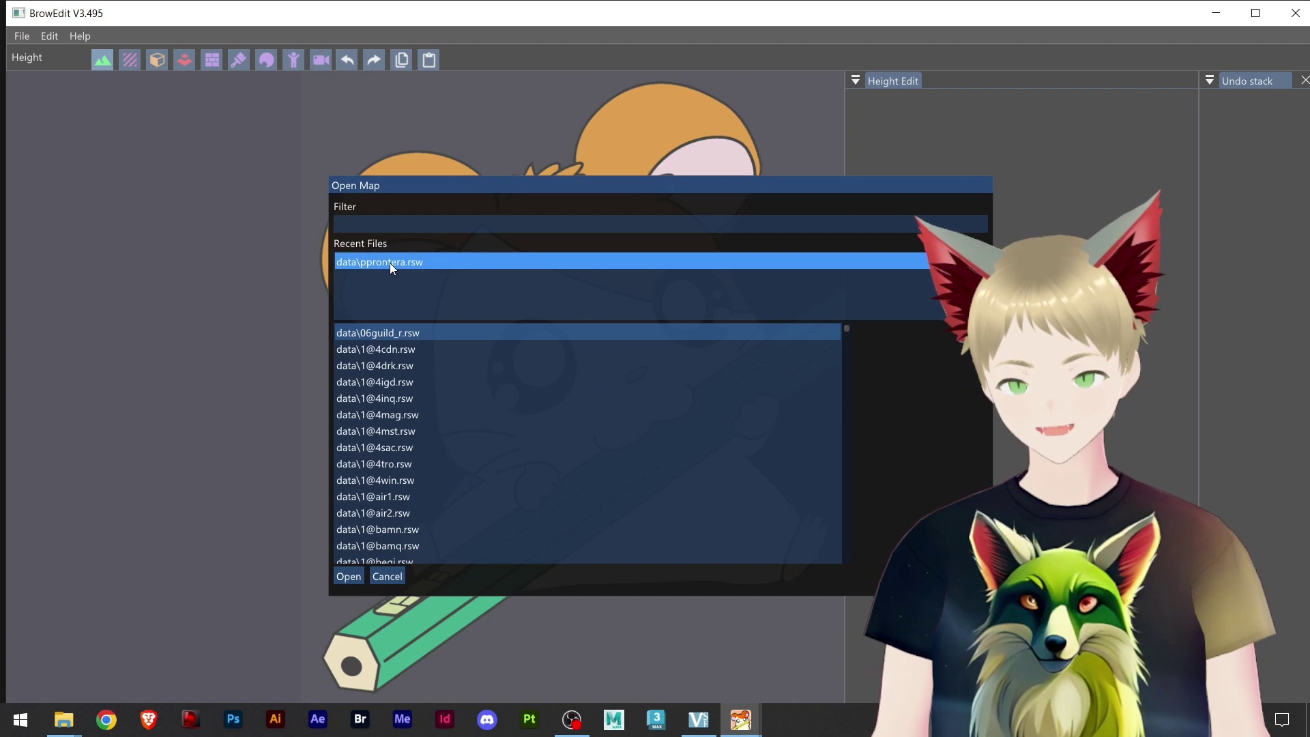
left_click(54, 37)
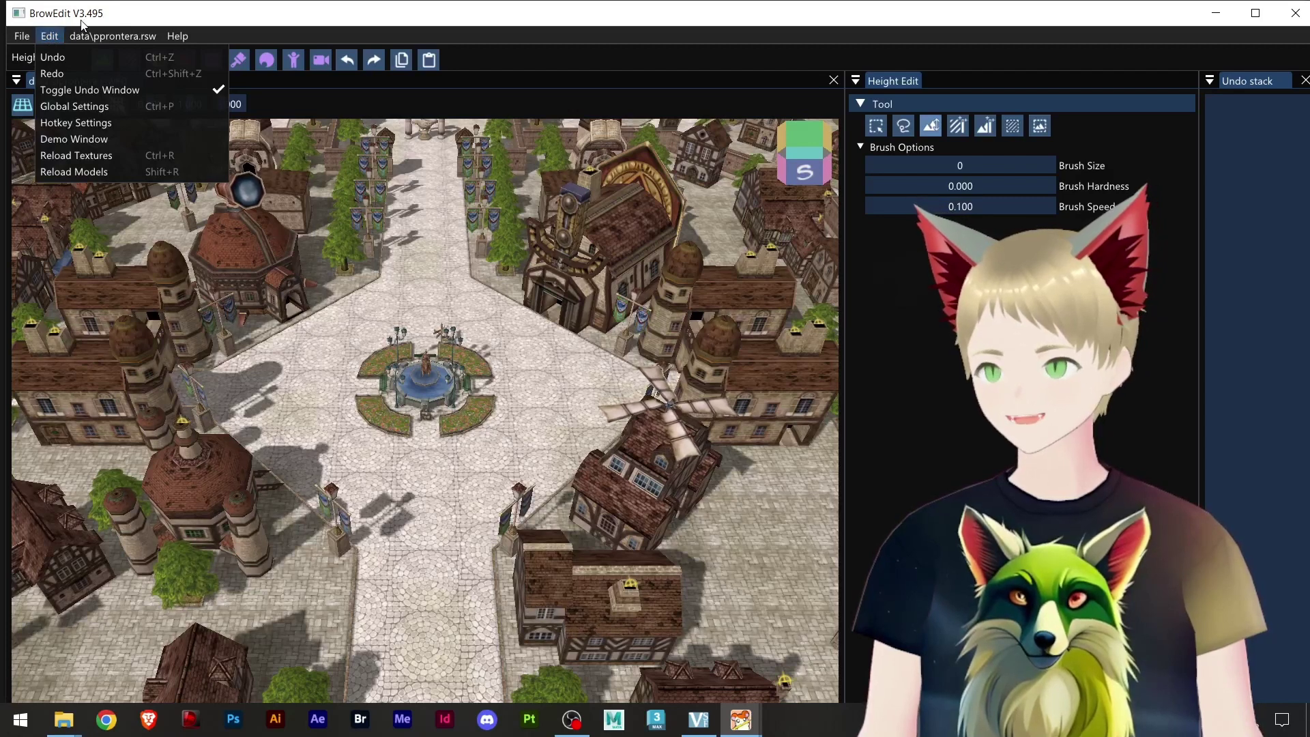
left_click(44, 36)
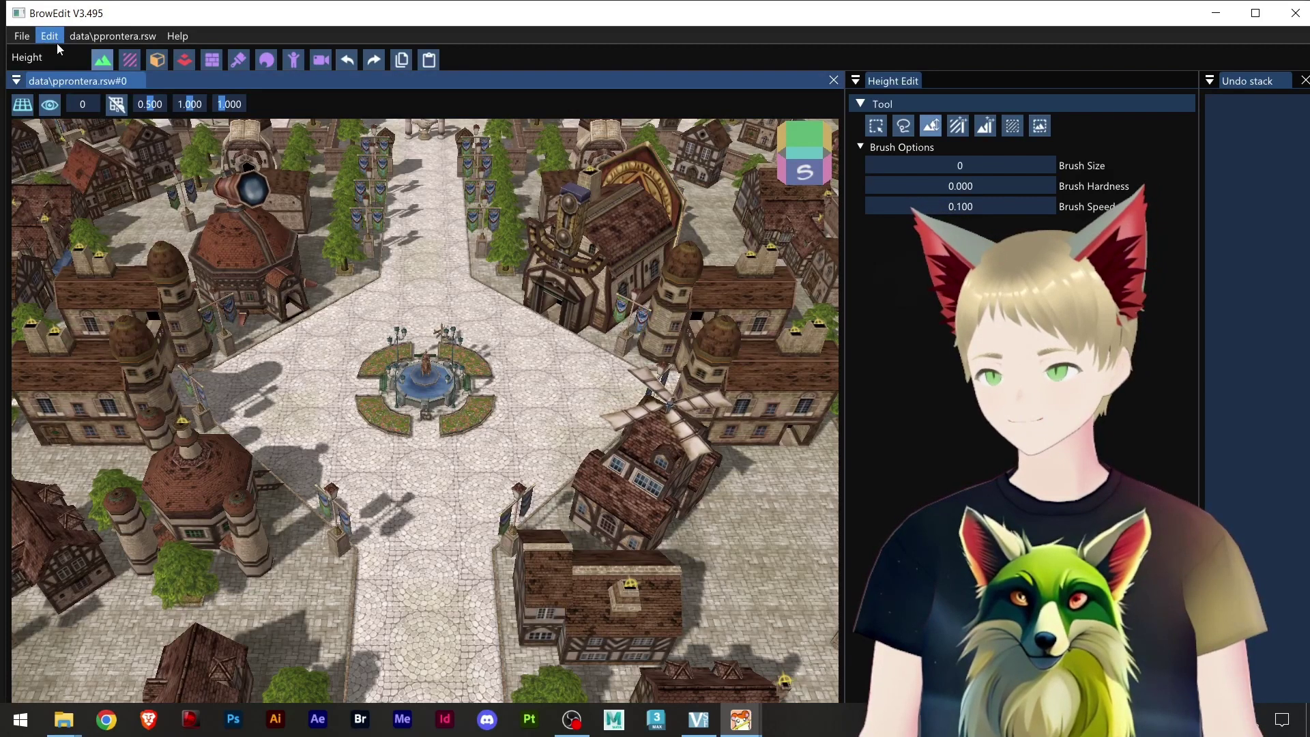
left_click(154, 58)
- Show Effects in the Object Picker and scroll through the animated effect previews
scroll(85, 652, "down", 10)
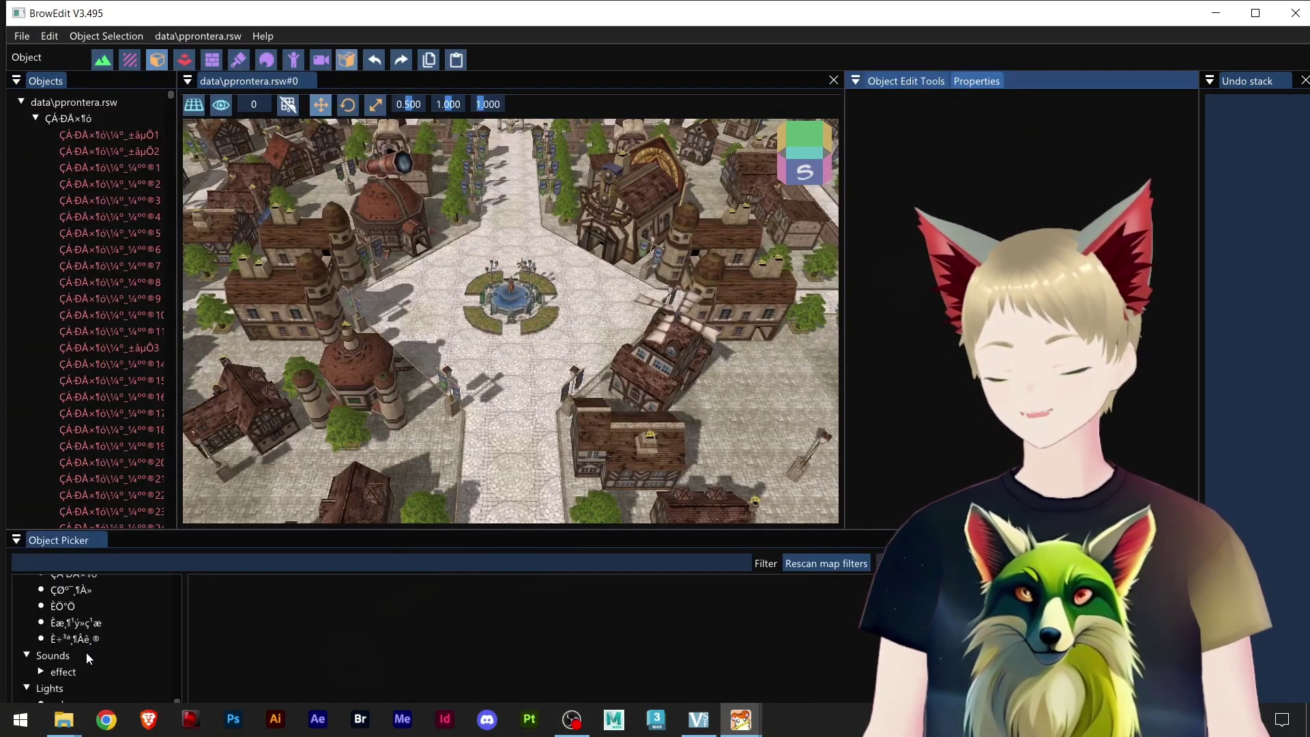
left_click(49, 688)
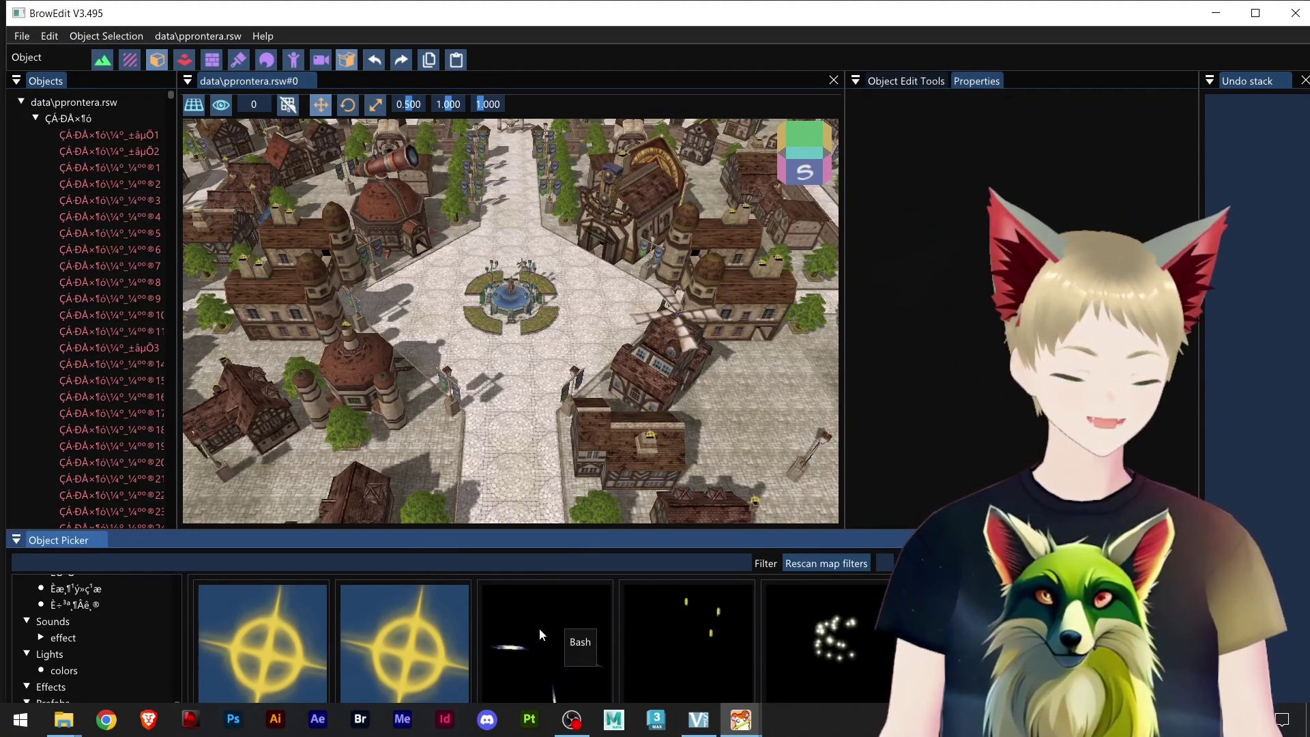
scroll(546, 620, "down", 1)
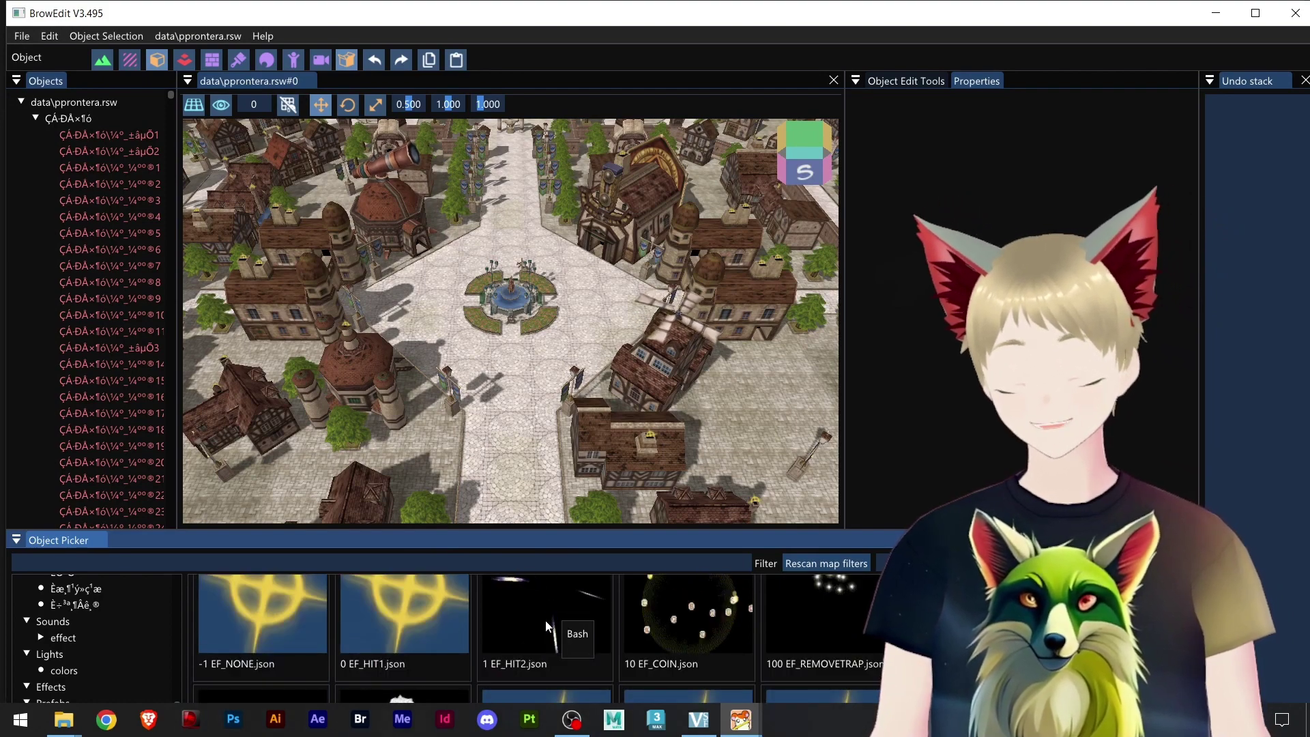
scroll(545, 620, "down", 1)
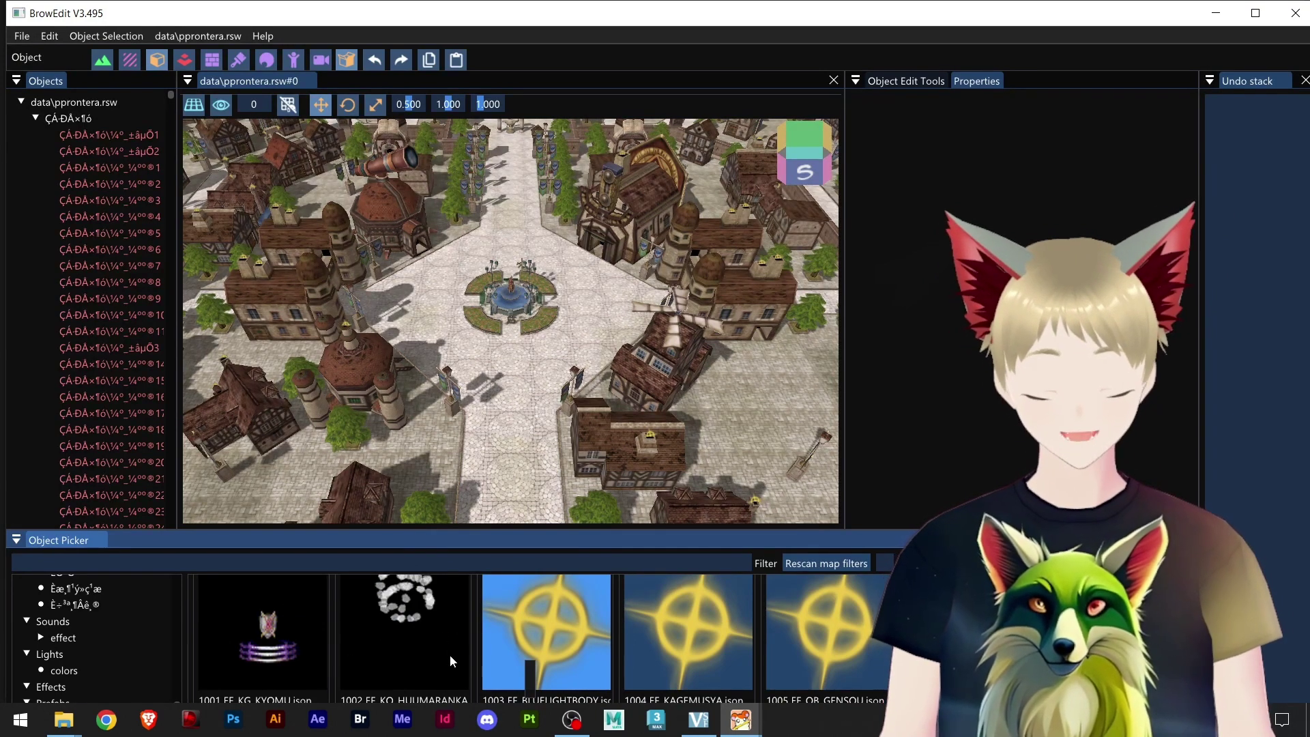
scroll(478, 648, "down", 1)
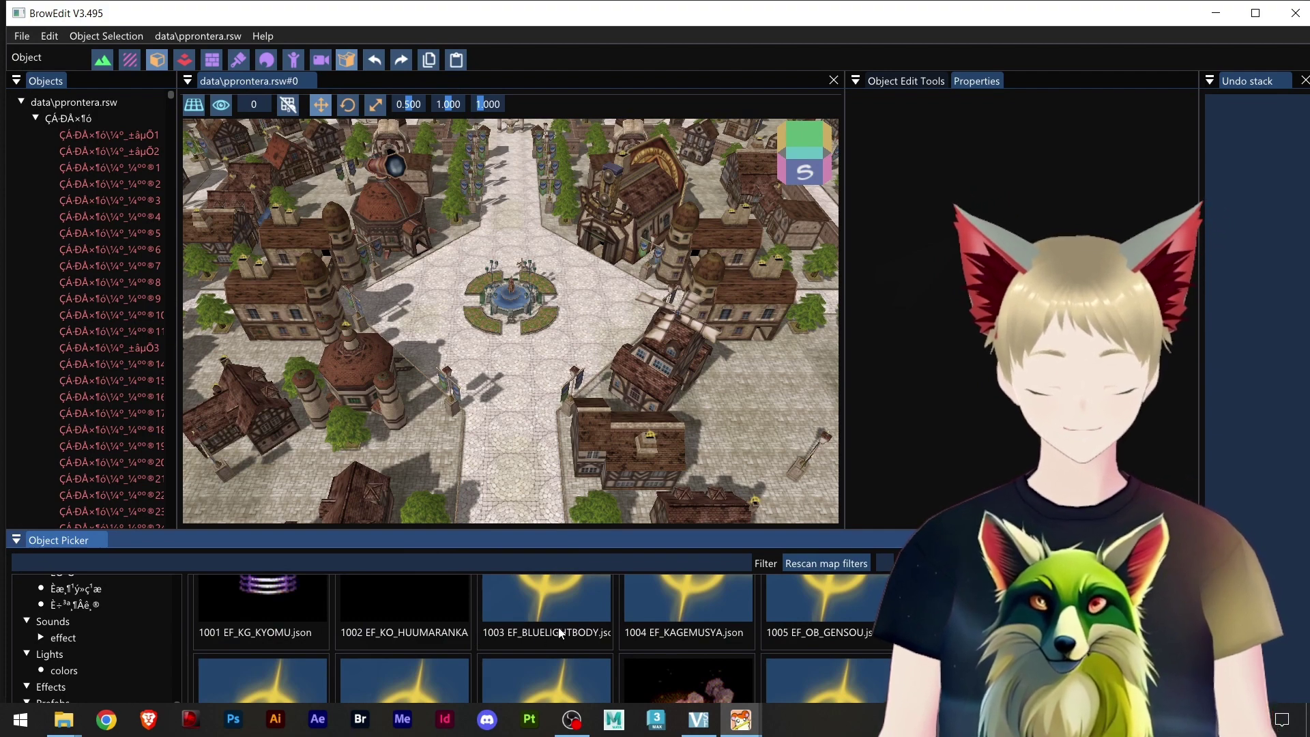
scroll(701, 637, "down", 1)
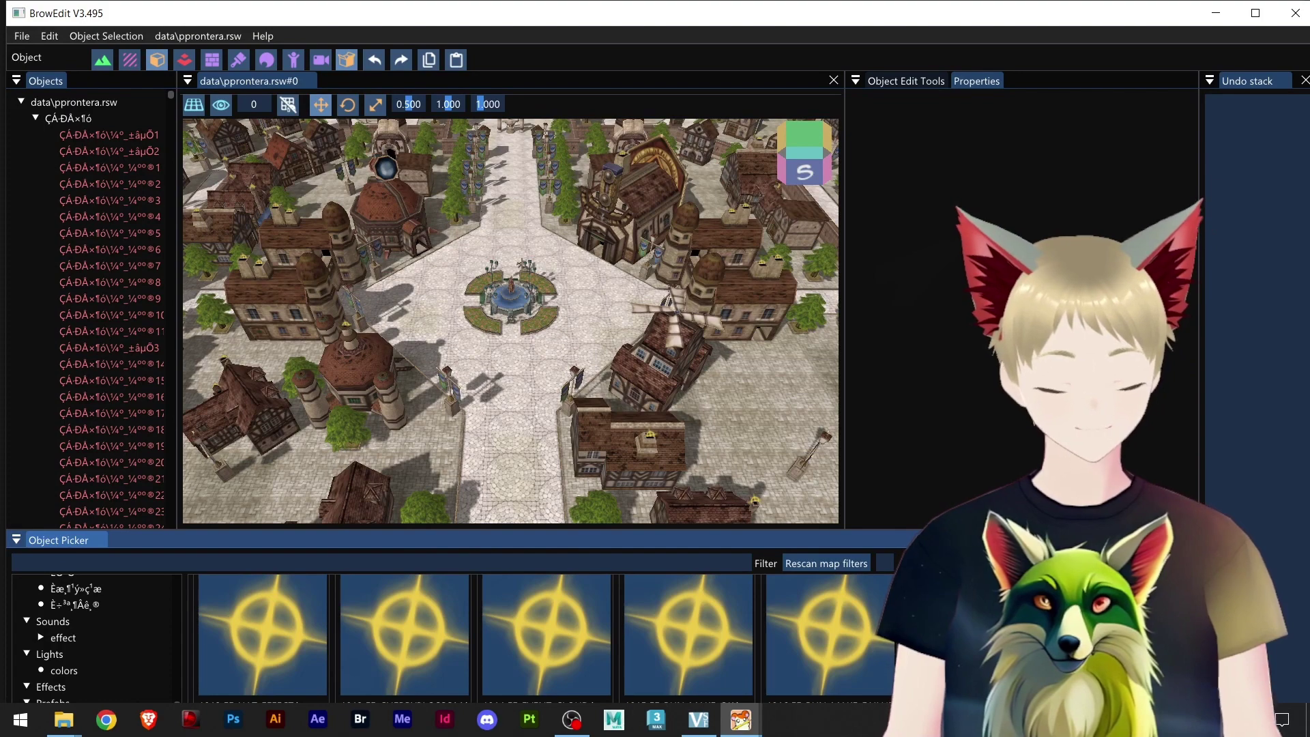
scroll(419, 677, "down", 3)
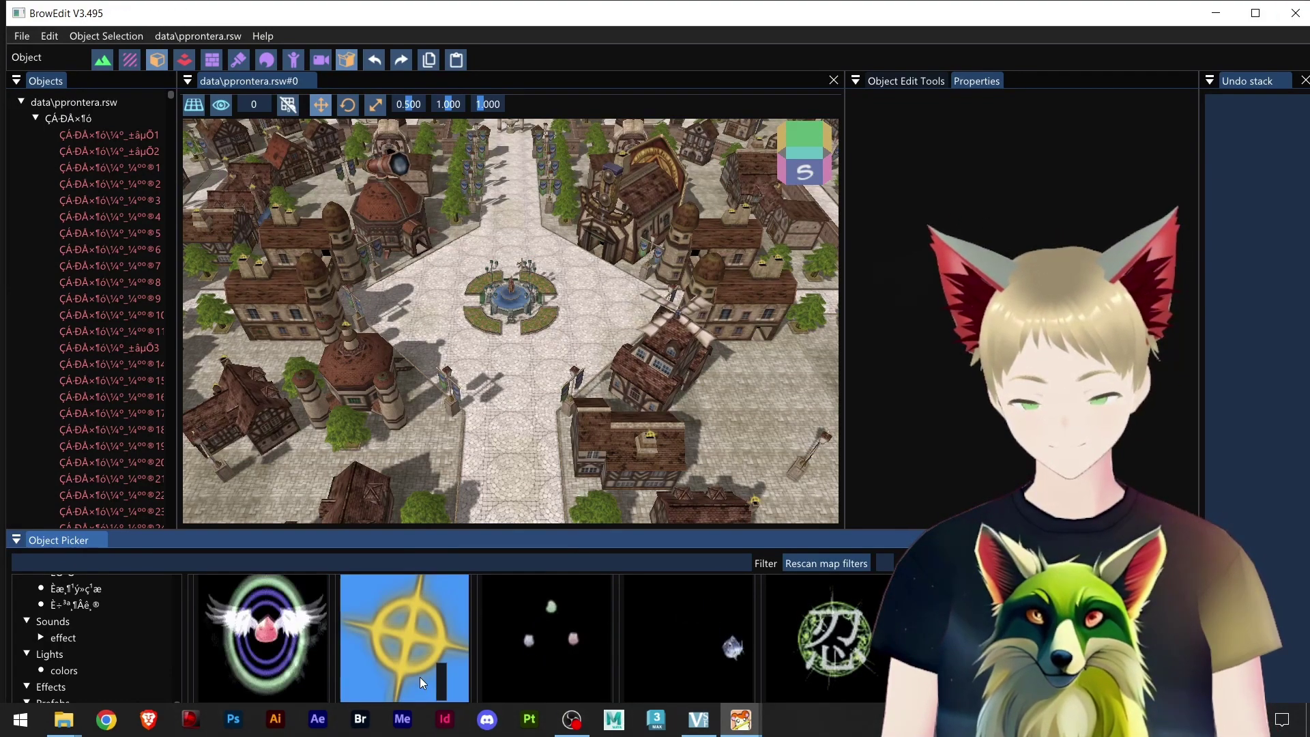
scroll(607, 641, "down", 1)
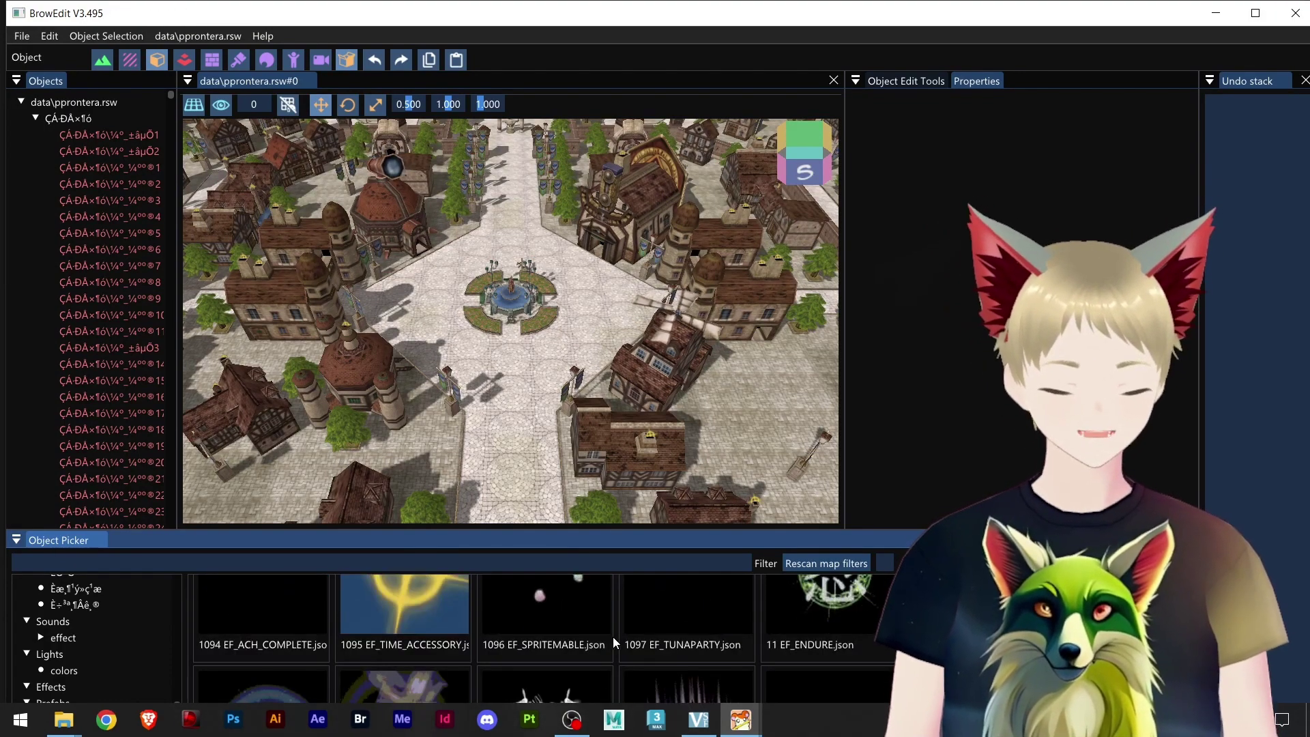
scroll(625, 639, "down", 1)
scroll(609, 640, "up", 2)
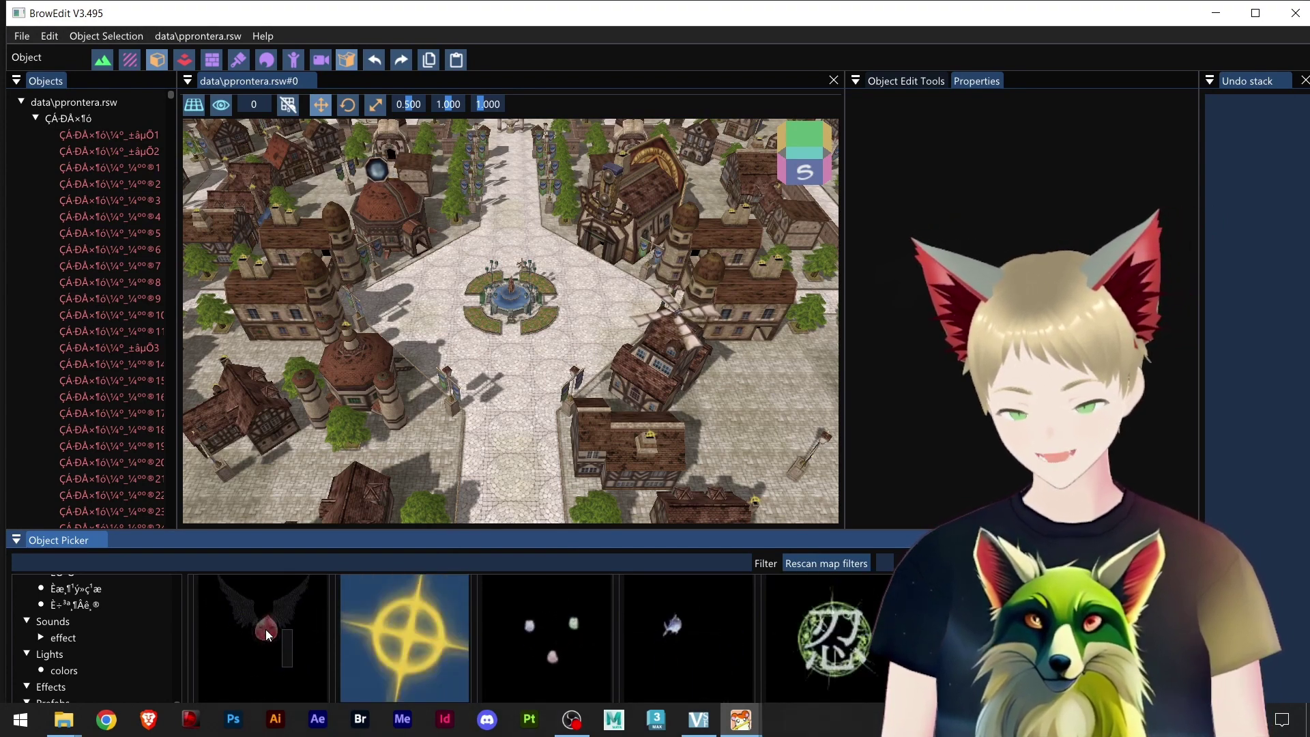
- Place 1094 EF_ACH_COMPLETE.json on the plaza south of the fountain and raise it along Y
left_click_drag(265, 629, 517, 415)
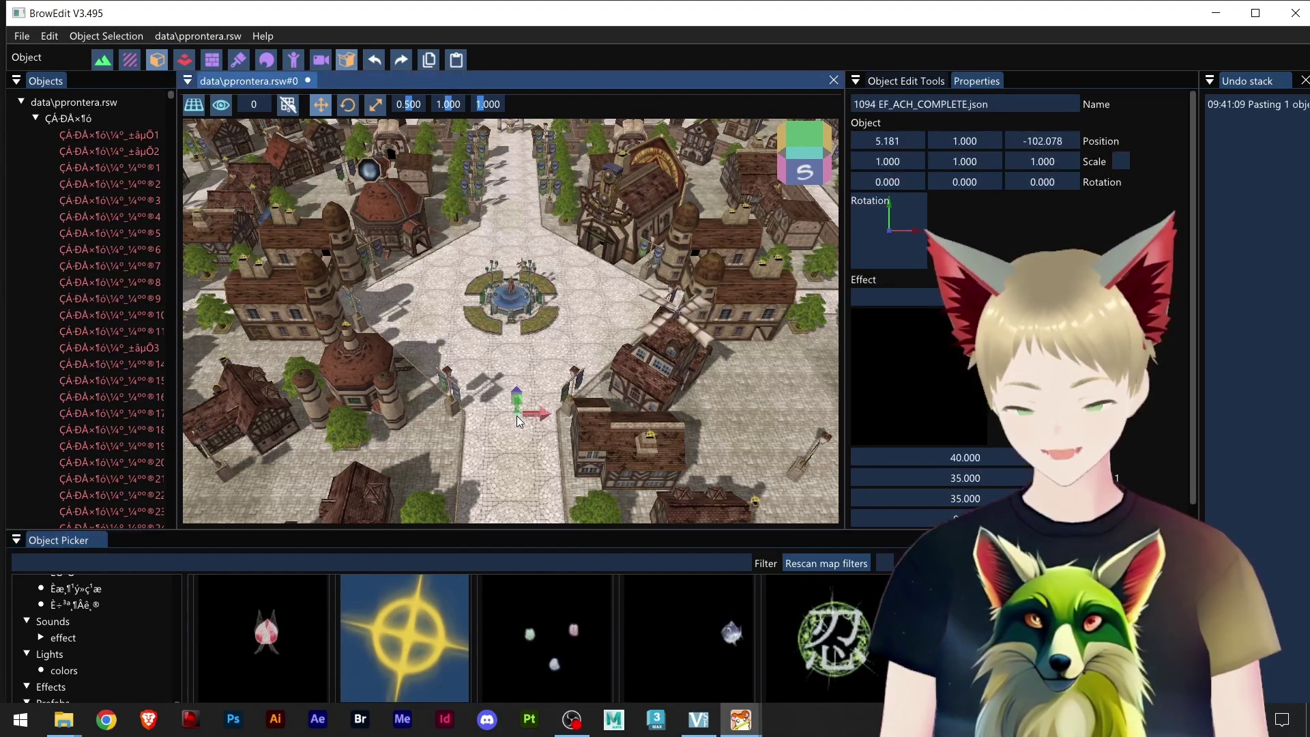
scroll(517, 416, "up", 8)
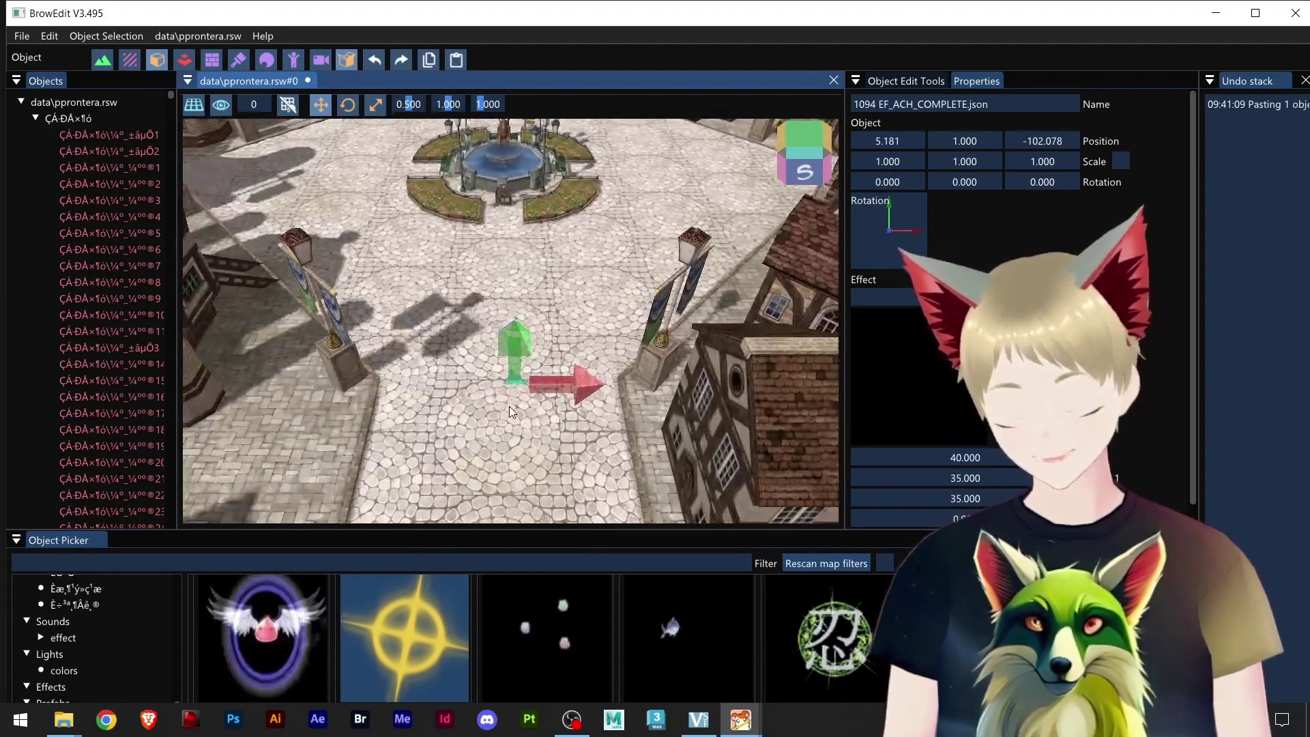
scroll(509, 407, "up", 2)
left_click_drag(502, 367, 530, 245)
- Zoom and pan around the map to inspect the placed effect by the fountain square
scroll(521, 332, "up", 2)
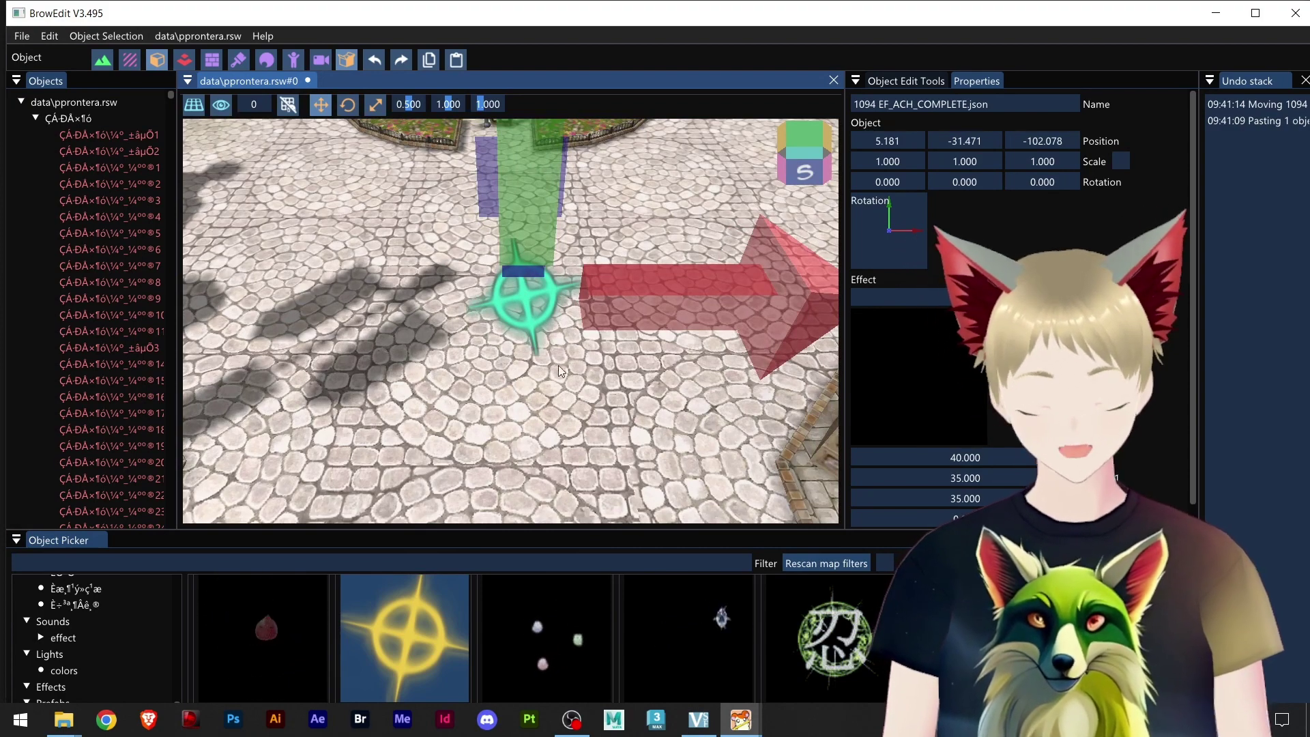
scroll(485, 393, "down", 2)
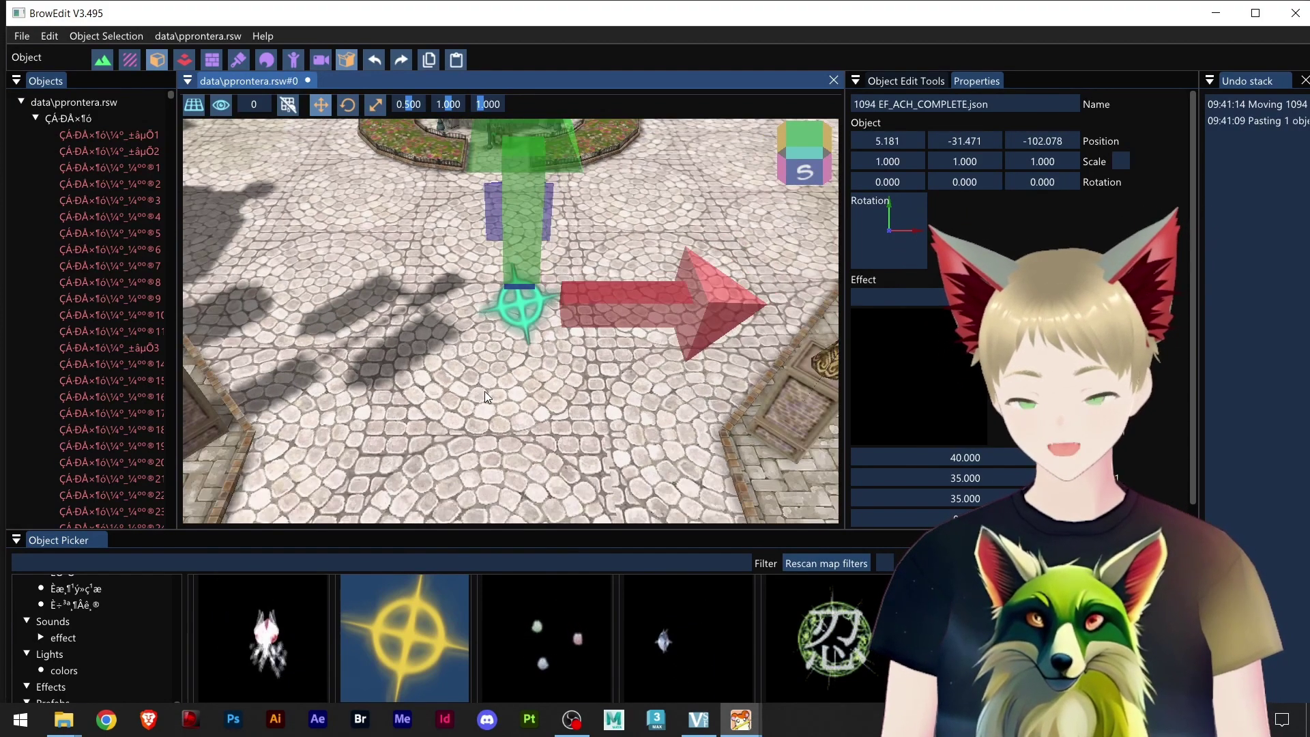
scroll(485, 396, "down", 10)
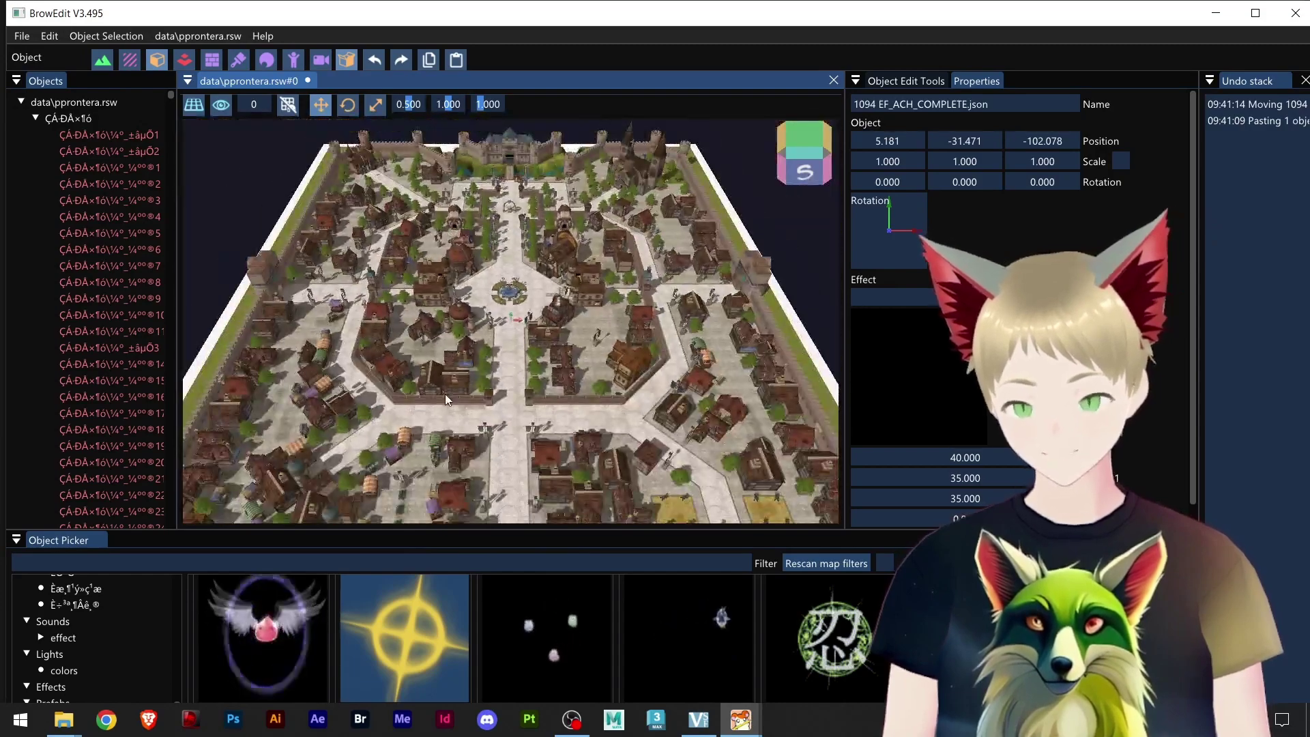
scroll(445, 394, "down", 3)
scroll(465, 408, "up", 8)
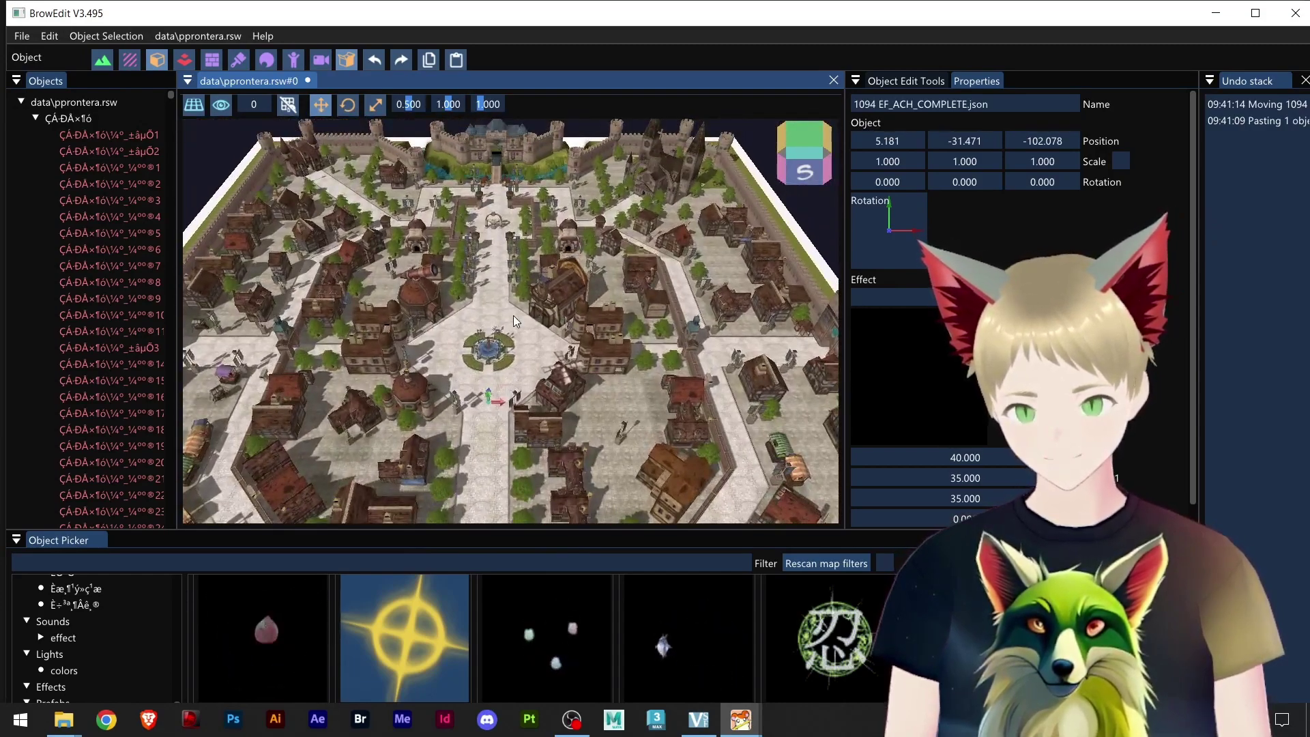
scroll(513, 315, "up", 10)
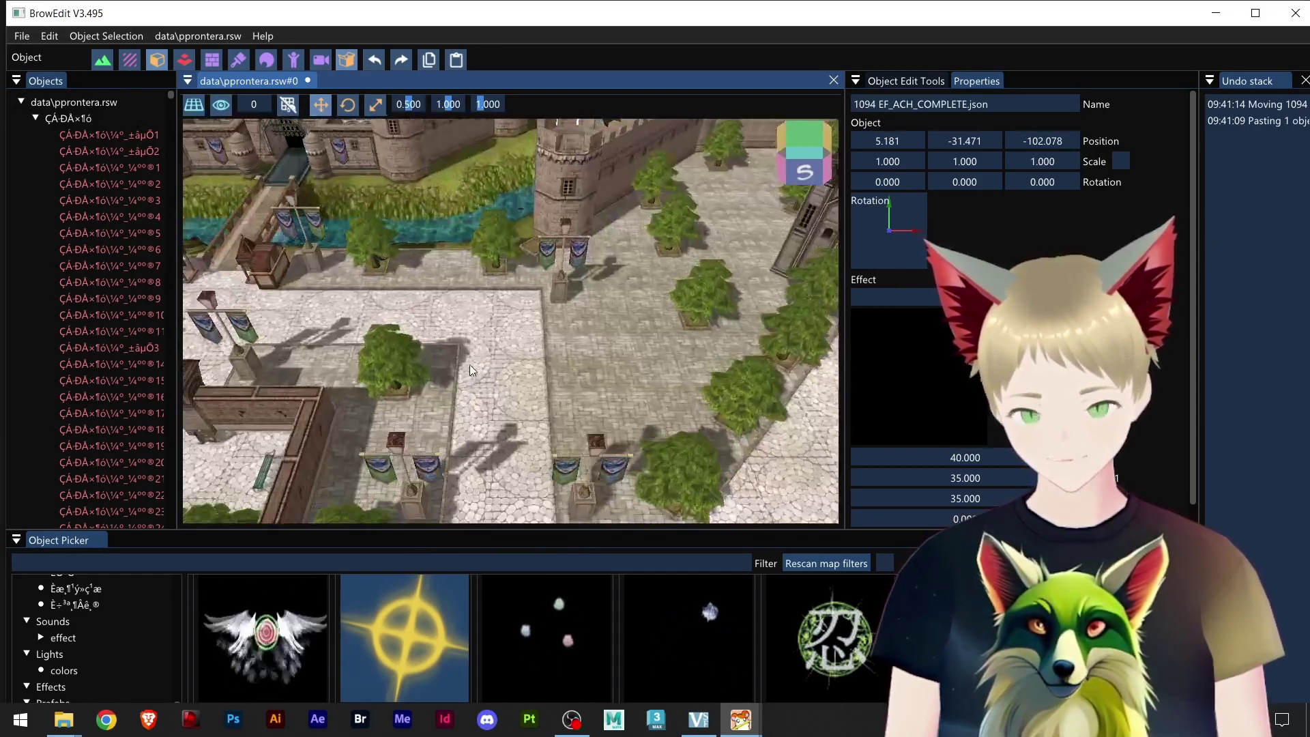
mouse_move(469, 365)
right_mouse_down()
mouse_move(622, 341)
mouse_move(372, 387)
mouse_move(474, 370)
mouse_move(396, 365)
mouse_move(417, 386)
mouse_move(485, 361)
right_mouse_up()
scroll(395, 382, "down", 10)
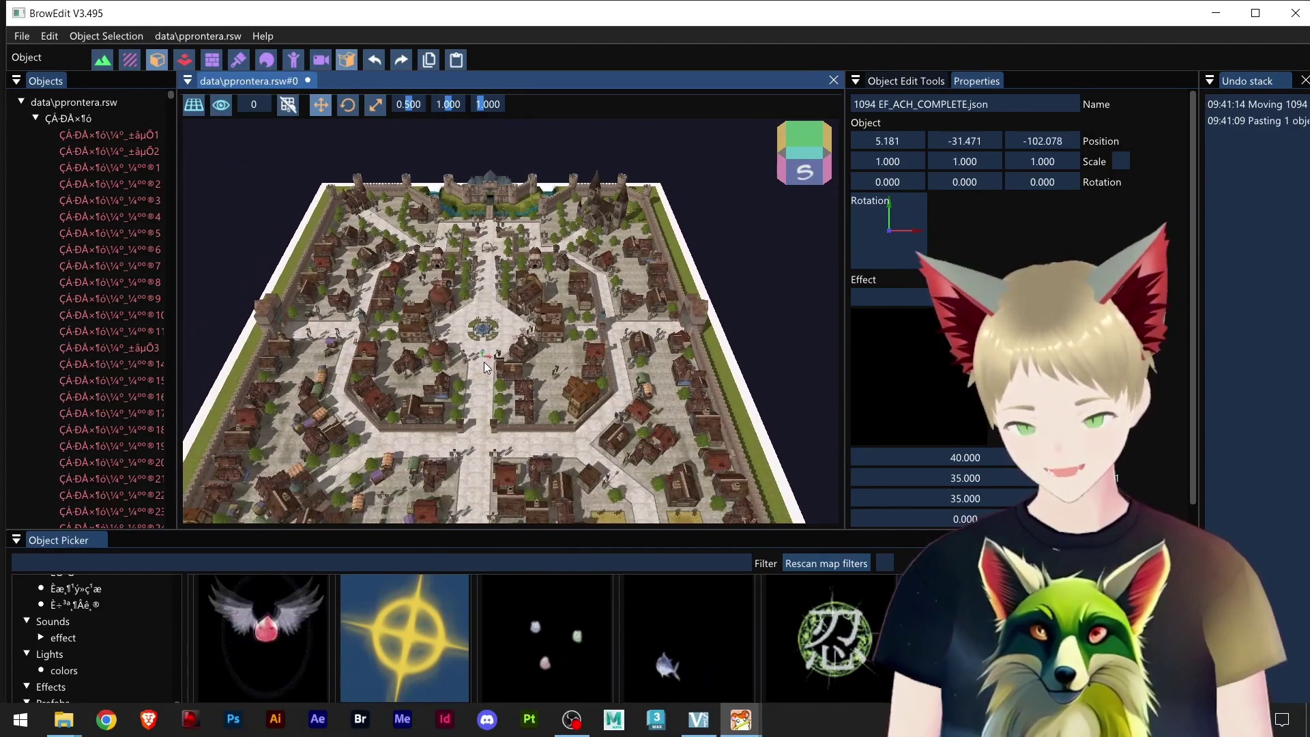
scroll(484, 362, "up", 5)
right_click_drag(443, 406, 547, 275)
scroll(547, 275, "up", 3)
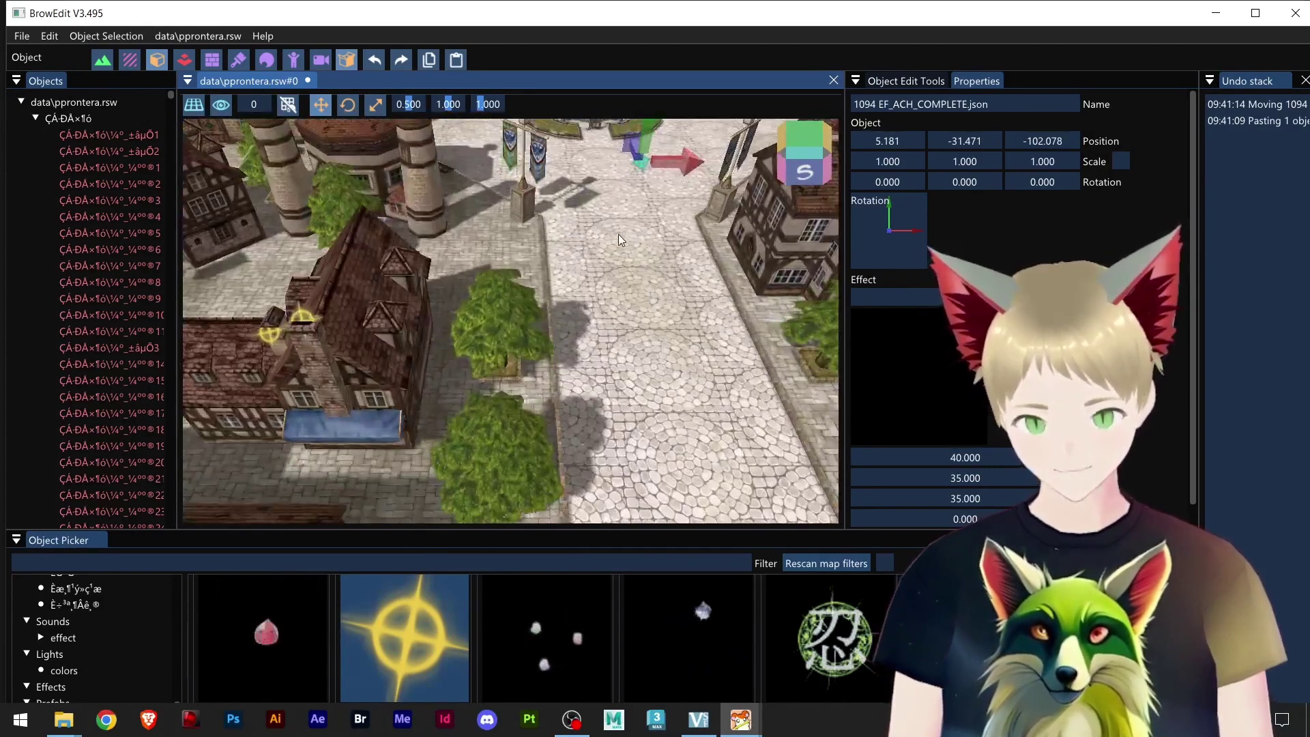
right_click_drag(619, 239, 561, 336)
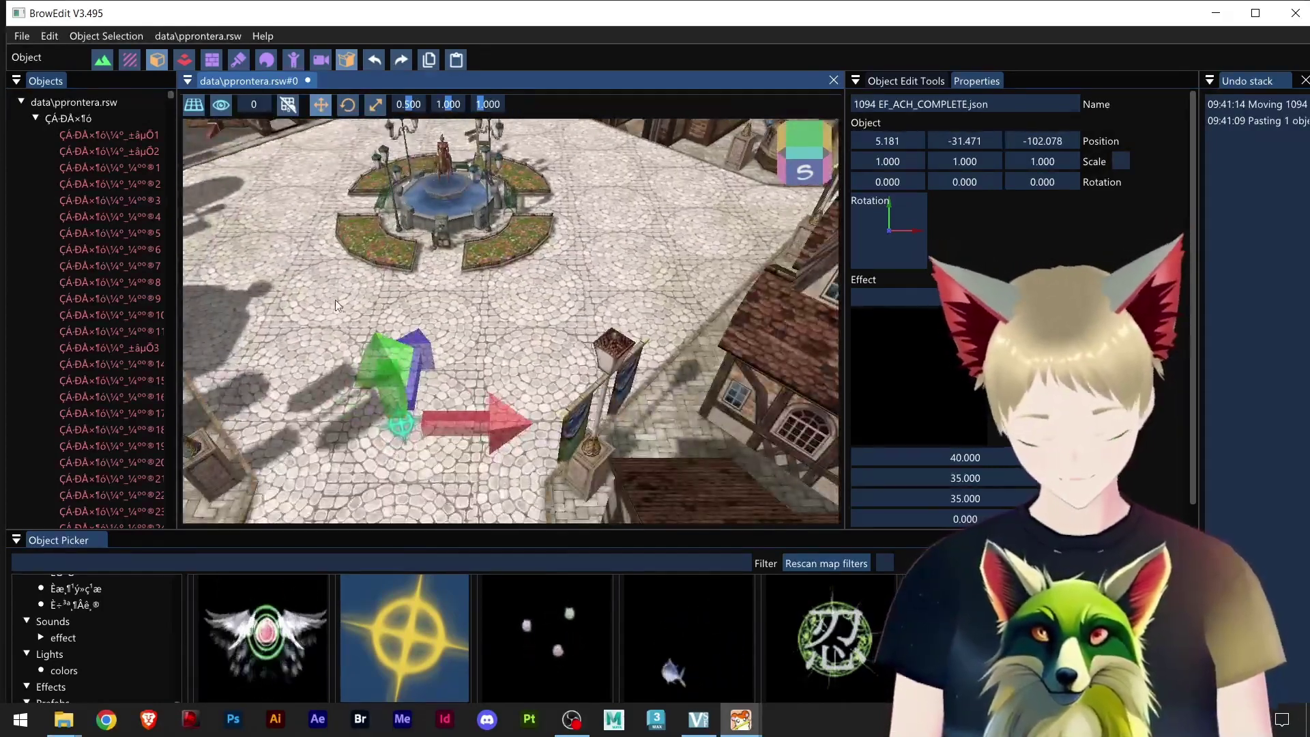